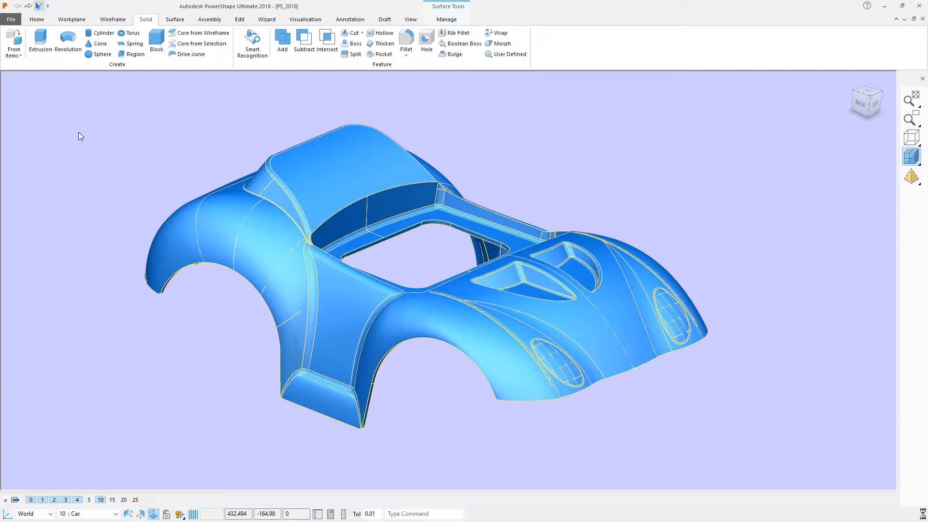
# Convert the car body surfaces into a solid and agree to fix its faults in Solid Doctor
pyautogui.click(79, 132)
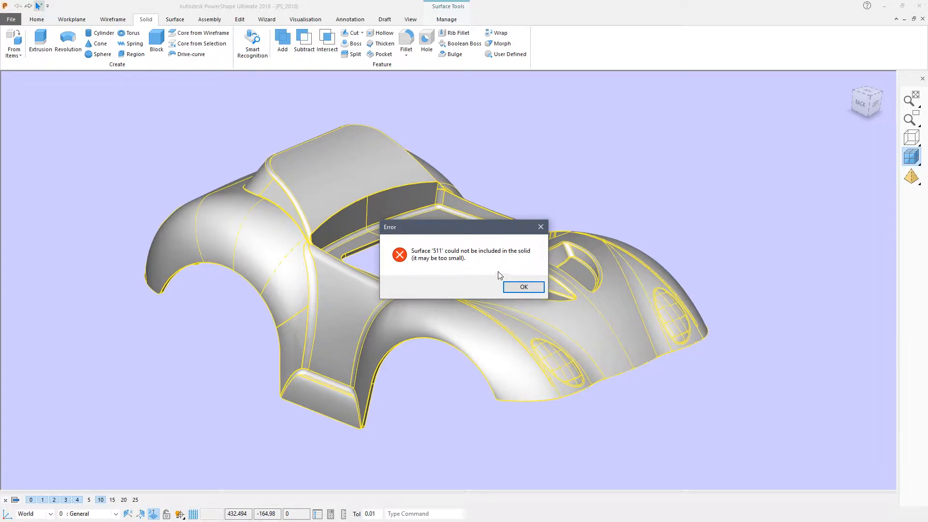
pyautogui.click(522, 289)
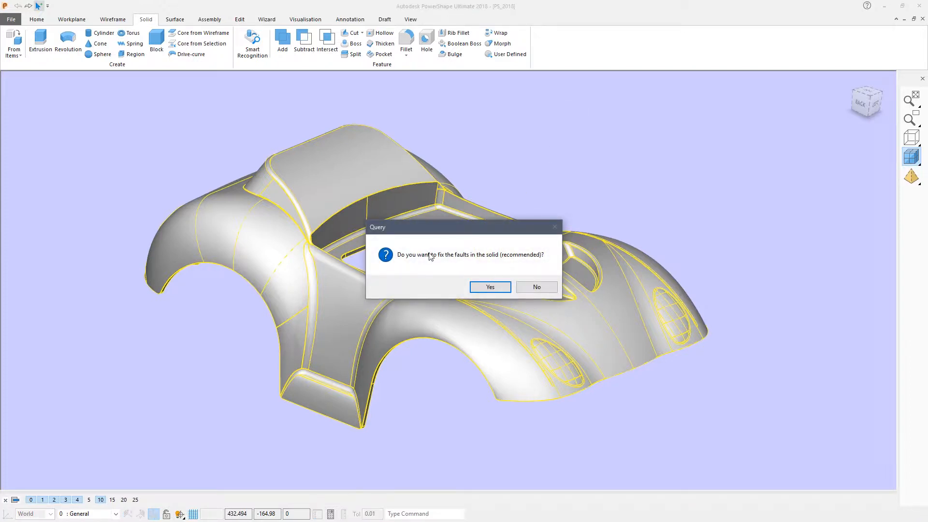
pyautogui.click(494, 289)
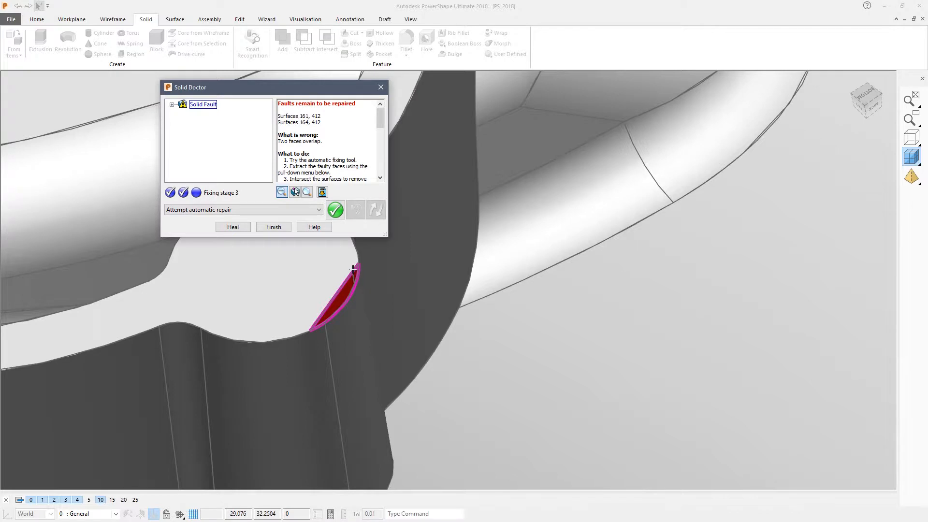
# Repair the gap between surfaces 32, 50 and 578 with the automatic repair
pyautogui.click(353, 268)
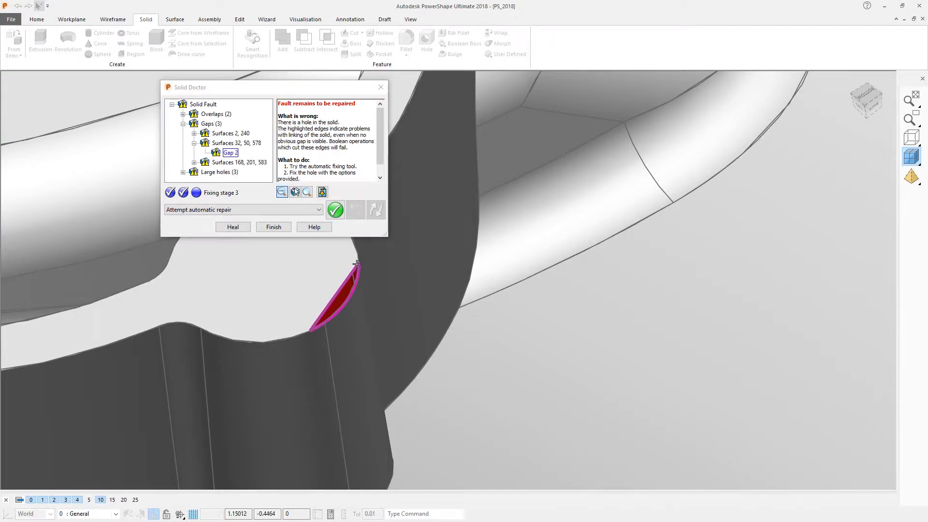
pyautogui.click(335, 210)
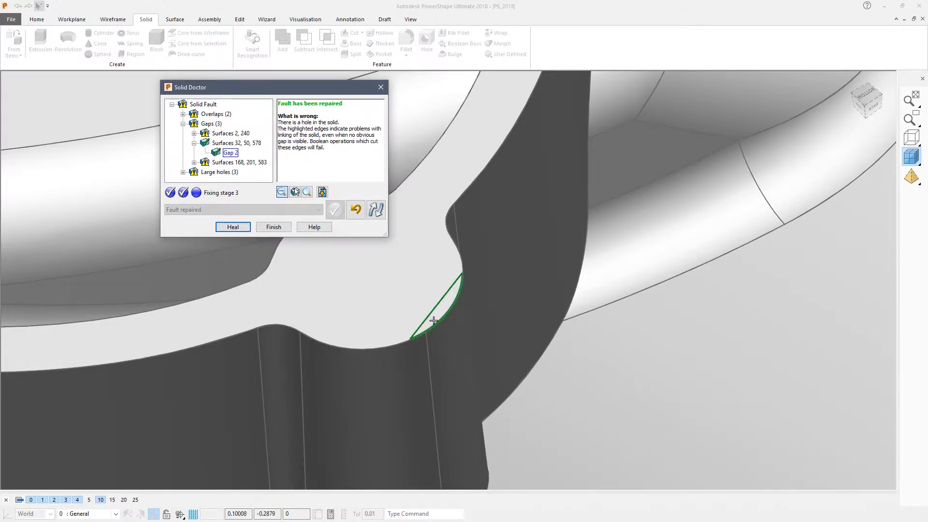
pyautogui.moveTo(445, 311); pyautogui.dragTo(464, 301, button='middle')
# Try the automatic repair on the large hole in surface 495, inspect the filled boss, and undo the repair
pyautogui.click(183, 106)
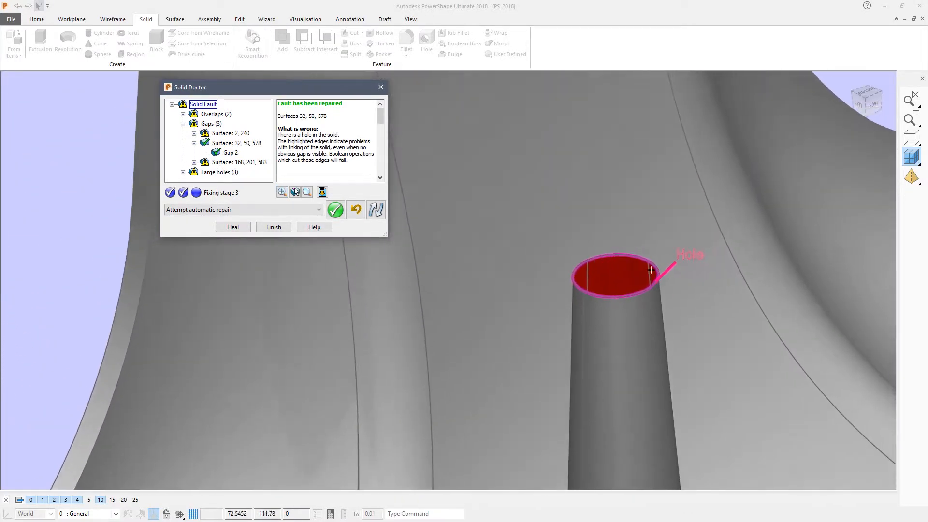
pyautogui.click(627, 244)
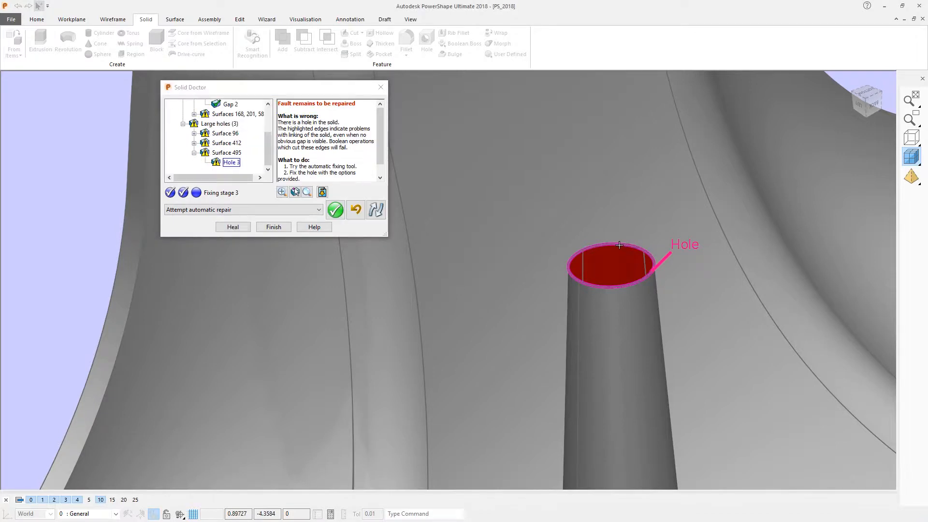
pyautogui.click(335, 209)
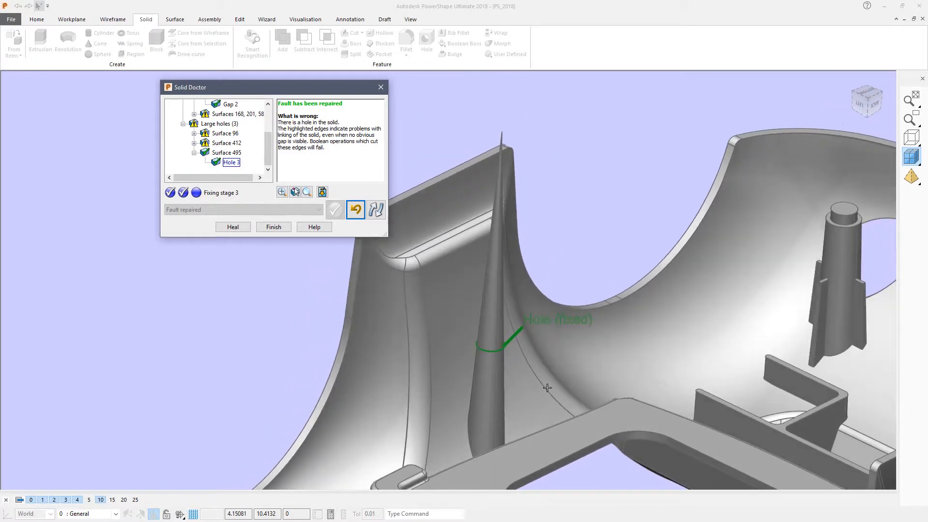
pyautogui.moveTo(547, 387); pyautogui.dragTo(500, 373, button='middle')
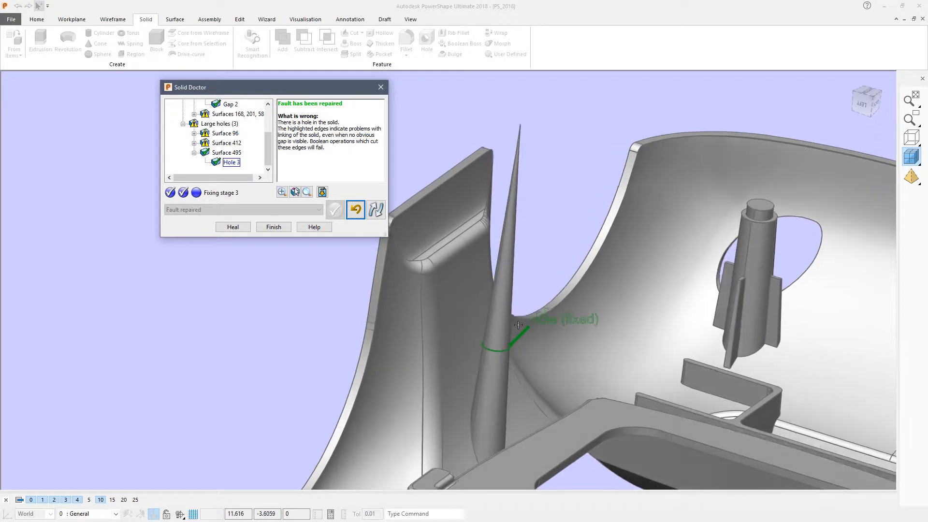
pyautogui.scroll(3, 501, 328)
pyautogui.moveTo(501, 328); pyautogui.dragTo(535, 286, button='middle')
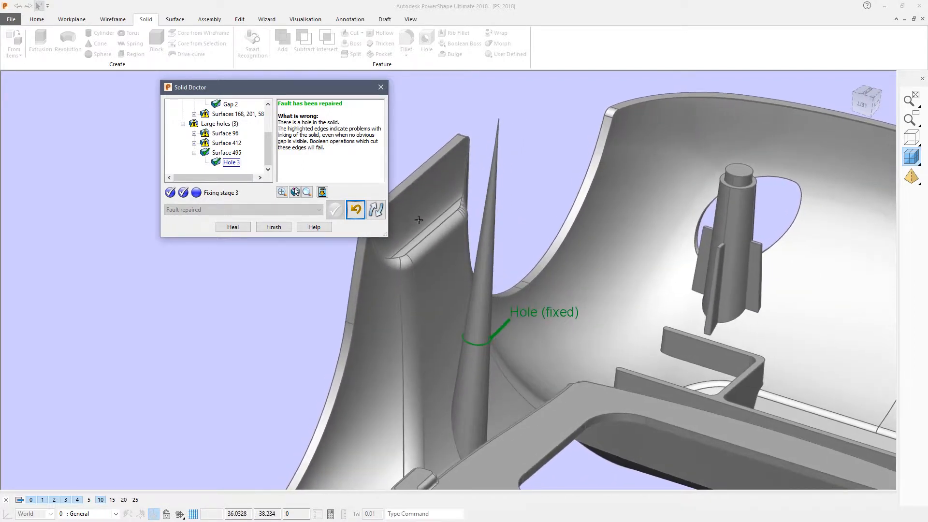
pyautogui.click(356, 209)
# Fill the large holes in surfaces 96 and 495 together using Fill hole with non-tangential surface
pyautogui.click(172, 105)
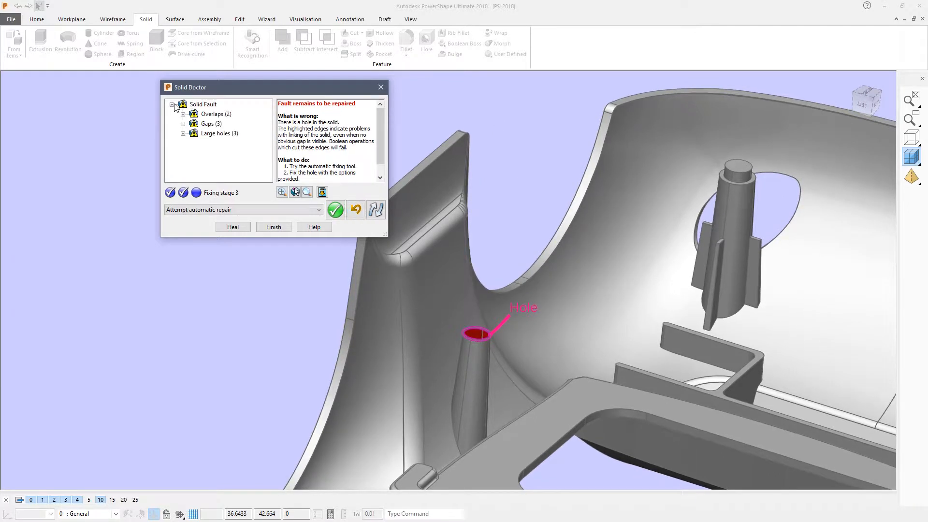
pyautogui.click(183, 134)
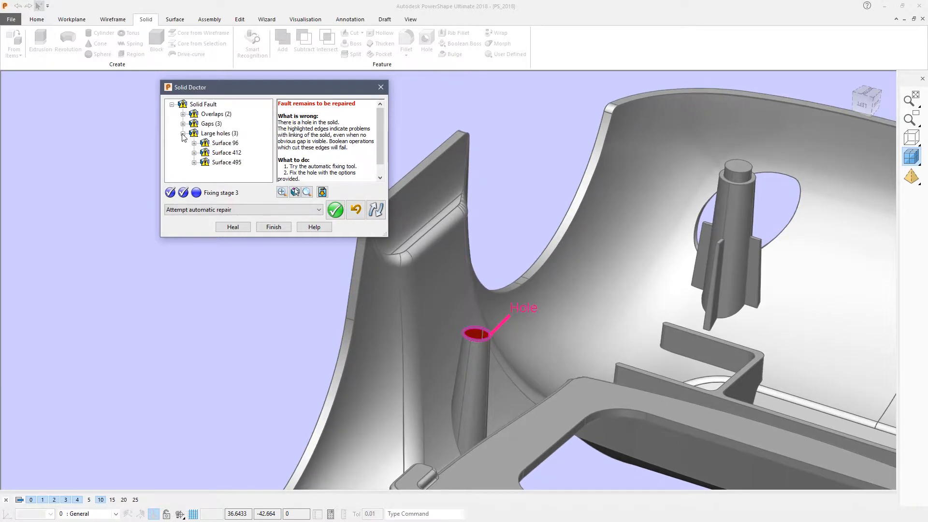
pyautogui.click(209, 144)
pyautogui.keyDown('shift'); pyautogui.click(225, 163); pyautogui.keyUp('shift')
pyautogui.keyDown('ctrl'); pyautogui.click(233, 154); pyautogui.keyUp('ctrl')
pyautogui.moveTo(505, 321); pyautogui.dragTo(290, 282, button='middle')
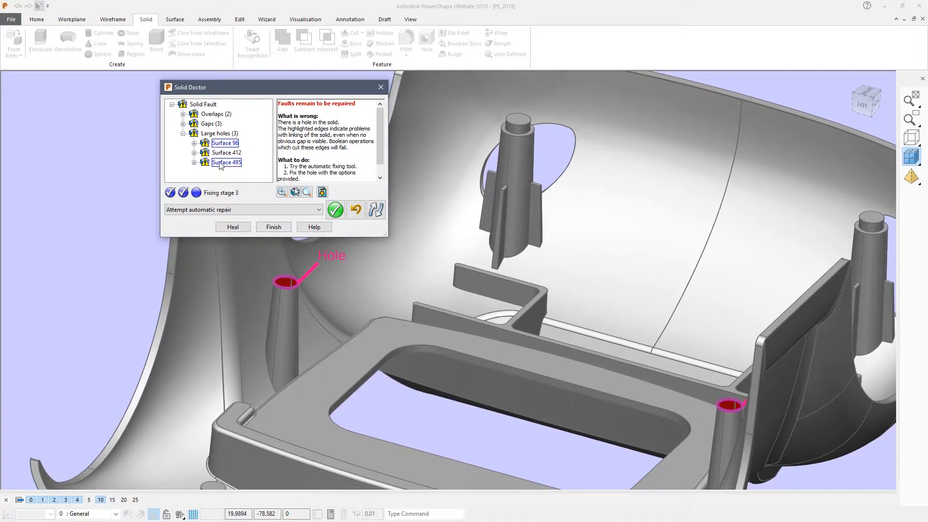
pyautogui.click(219, 209)
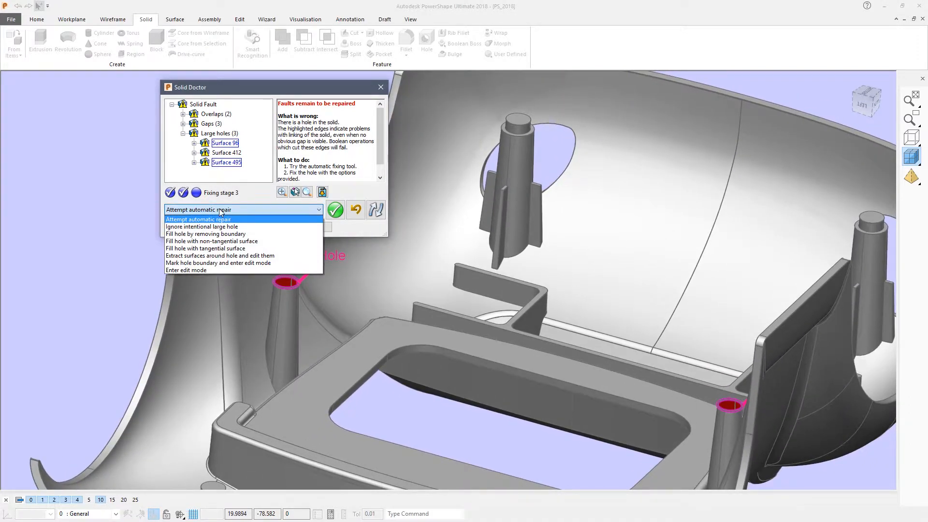
pyautogui.click(210, 241)
pyautogui.click(335, 210)
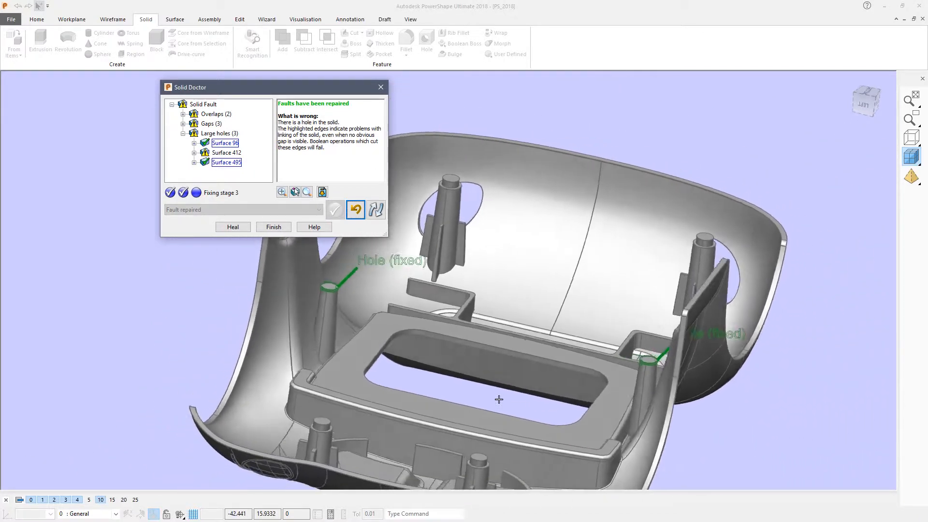
pyautogui.moveTo(498, 400); pyautogui.dragTo(476, 192, button='middle')
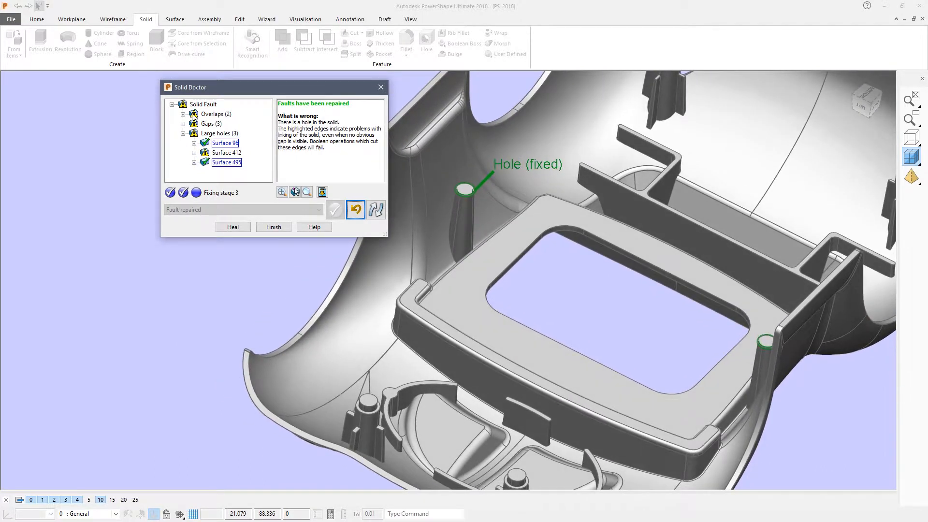
# Examine the gap faults on one side of the car's underside and the matching small patch on the opposite side
pyautogui.click(196, 126)
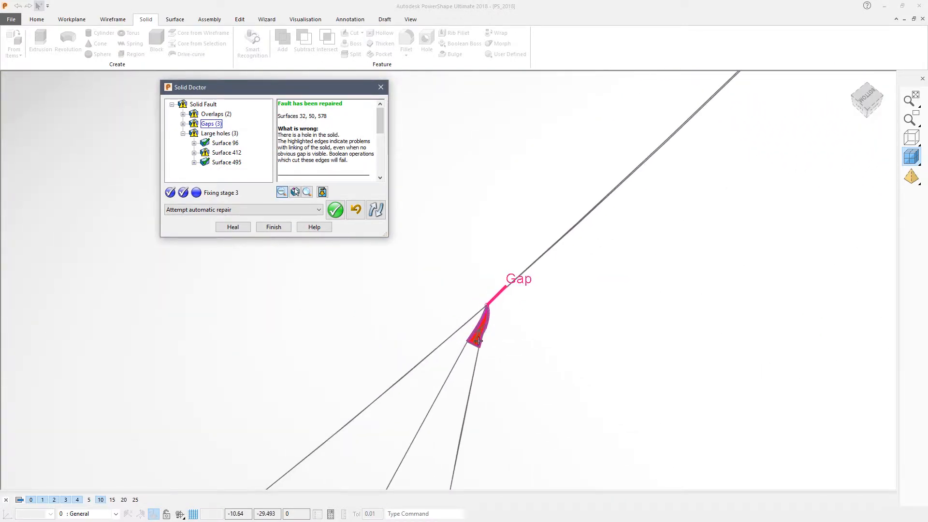
pyautogui.scroll(-8, 497, 324)
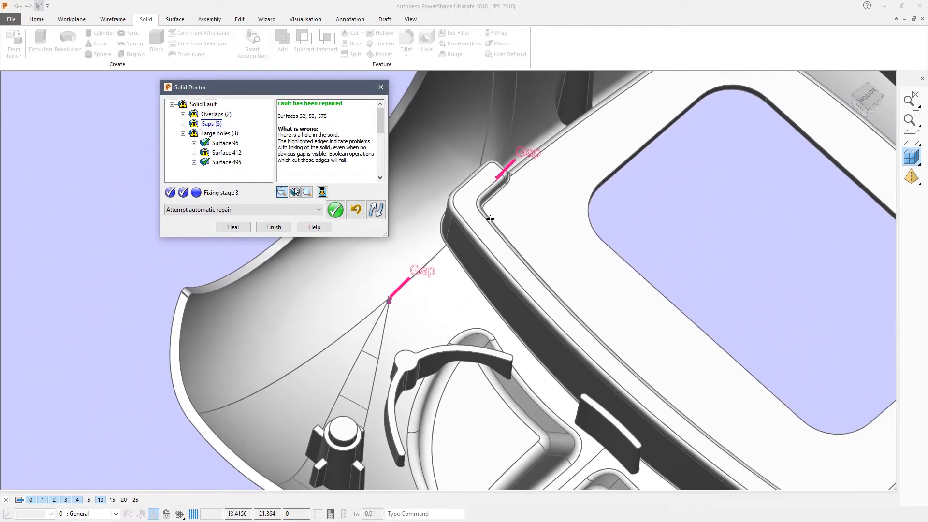
pyautogui.scroll(-4, 497, 192)
pyautogui.keyDown('shift'); pyautogui.moveTo(585, 459); pyautogui.dragTo(501, 358, button='middle'); pyautogui.keyUp('shift')
pyautogui.scroll(5, 501, 358)
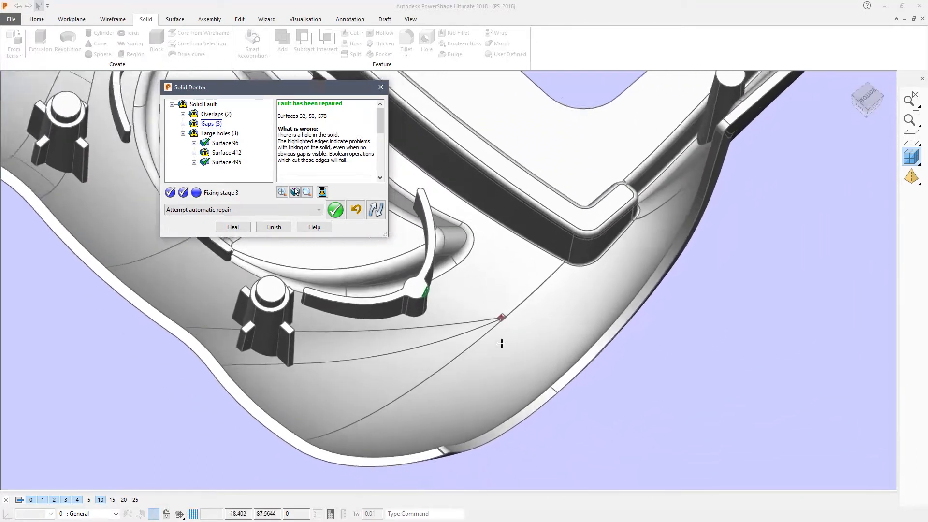
pyautogui.scroll(6, 474, 282)
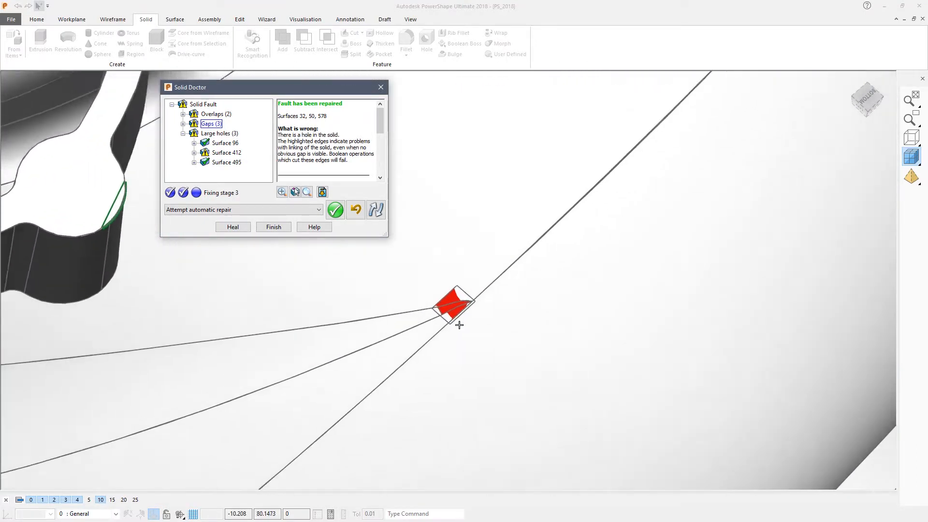
pyautogui.scroll(-10, 459, 275)
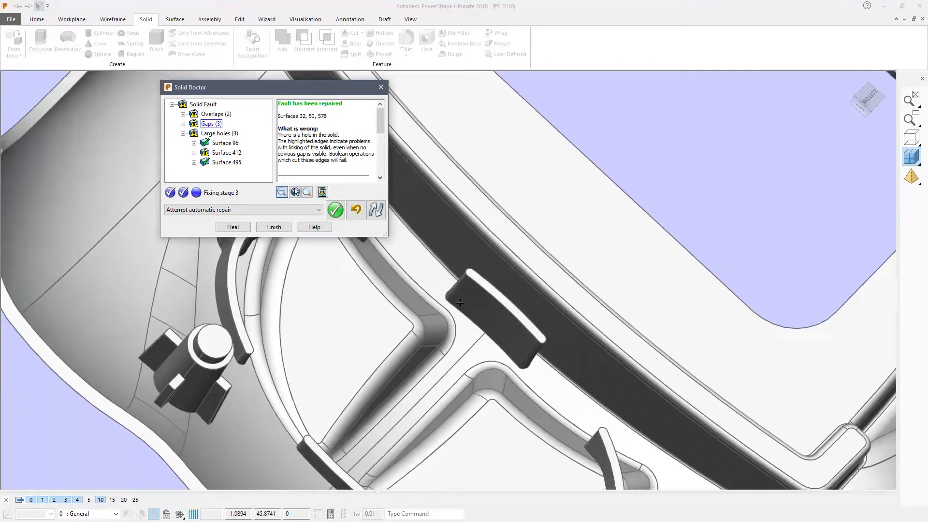
pyautogui.moveTo(459, 302)
pyautogui.keyDown('shift'); pyautogui.mouseDown(button='middle')
pyautogui.moveTo(451, 313)
pyautogui.moveTo(530, 311)
pyautogui.moveTo(512, 352)
pyautogui.moveTo(528, 348)
pyautogui.moveTo(523, 331)
pyautogui.mouseUp(button='middle'); pyautogui.keyUp('shift')
pyautogui.scroll(1, 524, 298)
pyautogui.keyDown('shift'); pyautogui.moveTo(517, 415); pyautogui.dragTo(511, 305, button='middle'); pyautogui.keyUp('shift')
pyautogui.keyDown('shift'); pyautogui.moveTo(686, 411); pyautogui.dragTo(586, 298, button='middle'); pyautogui.keyUp('shift')
pyautogui.keyDown('shift'); pyautogui.moveTo(613, 425); pyautogui.dragTo(610, 311, button='middle'); pyautogui.keyUp('shift')
pyautogui.moveTo(754, 309)
pyautogui.keyDown('shift'); pyautogui.mouseDown(button='middle')
pyautogui.moveTo(607, 312)
pyautogui.moveTo(599, 415)
pyautogui.moveTo(607, 323)
pyautogui.mouseUp(button='middle'); pyautogui.keyUp('shift')
pyautogui.scroll(3, 582, 279)
pyautogui.scroll(1, 583, 280)
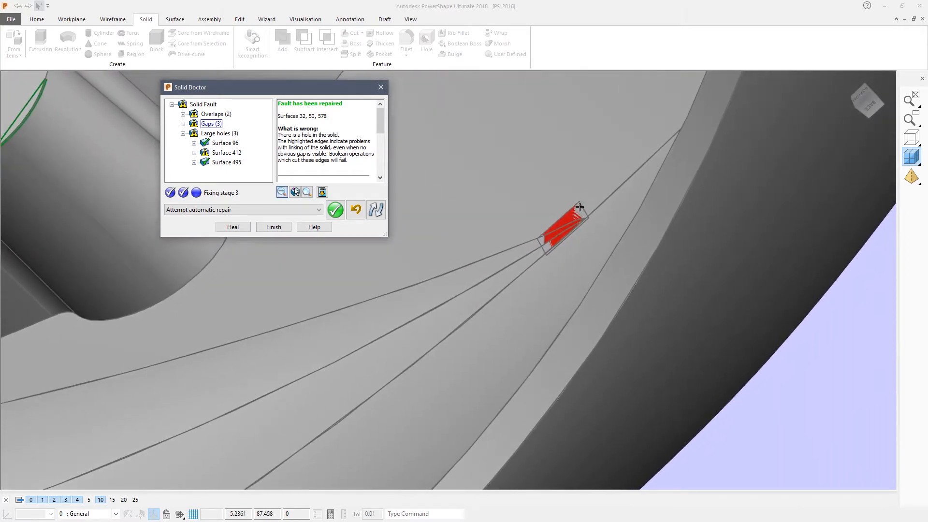
# Extract the small faulty patch surface from the solid for editing with Extract surfaces and edit them
pyautogui.click(576, 211)
pyautogui.scroll(4, 570, 218)
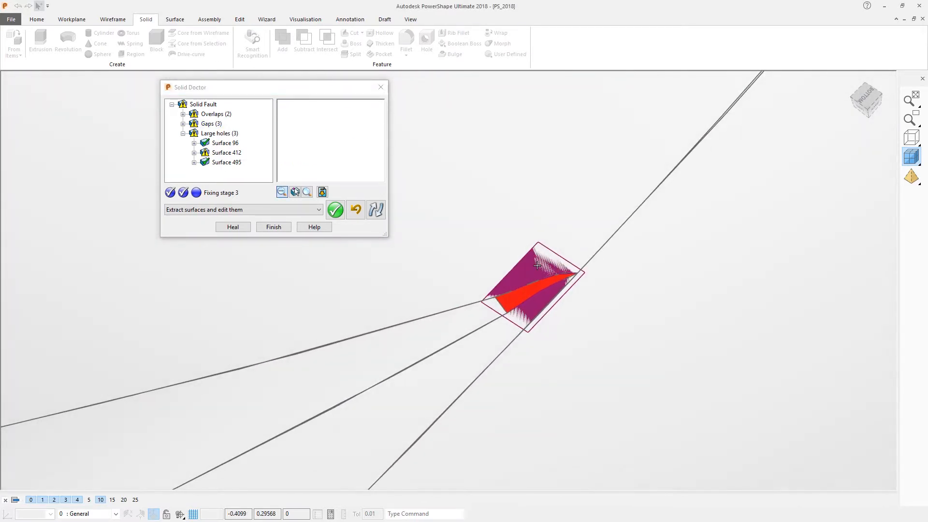
pyautogui.keyDown('shift'); pyautogui.moveTo(537, 266); pyautogui.dragTo(475, 269, button='middle'); pyautogui.keyUp('shift')
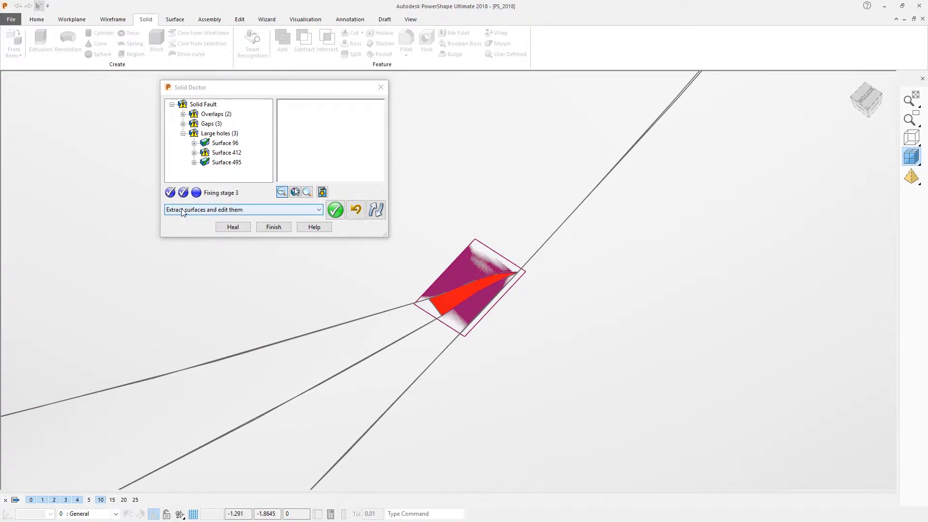
pyautogui.click(321, 210)
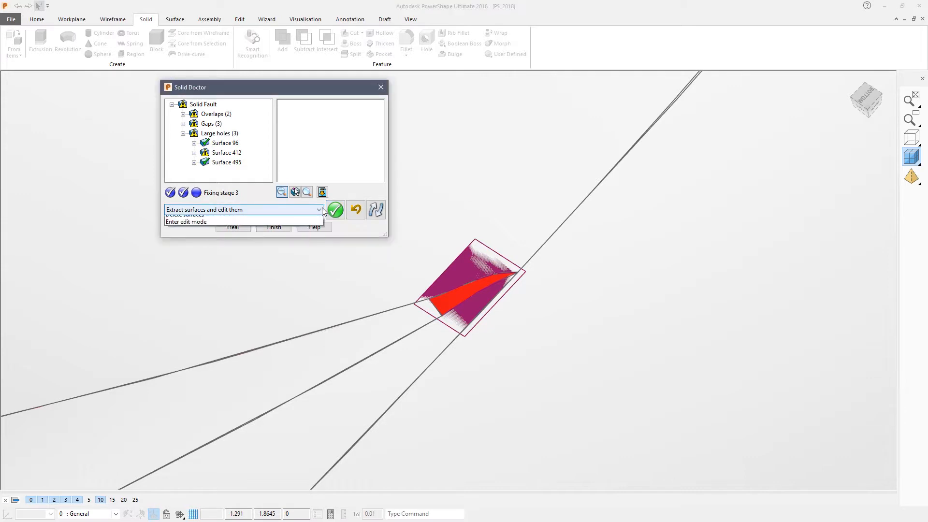
pyautogui.click(216, 210)
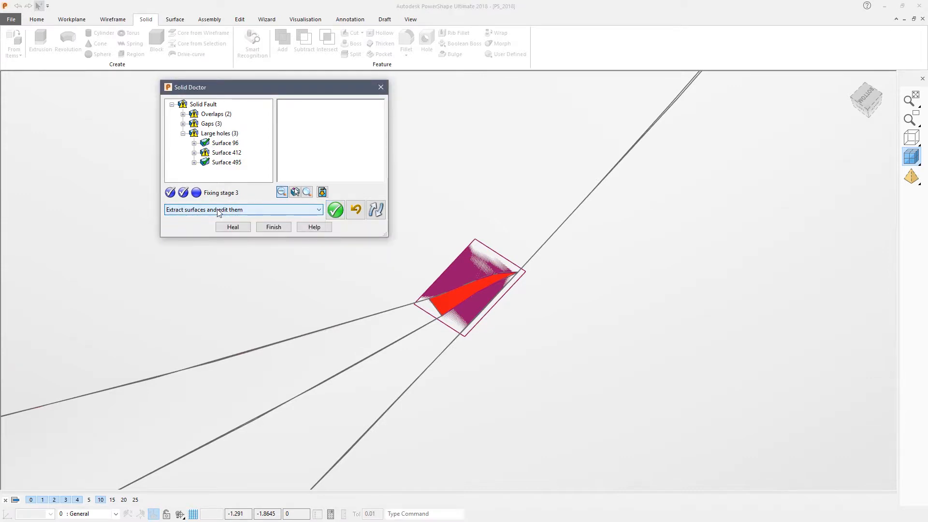
pyautogui.click(335, 211)
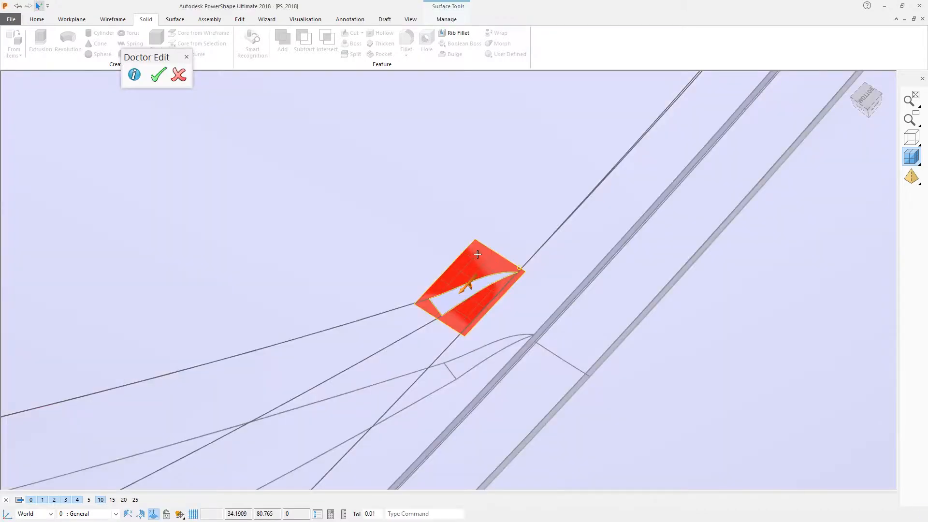
# Reverse the trim boundaries of the extracted patch so only its sliver-shaped inner region is kept
pyautogui.click(452, 21)
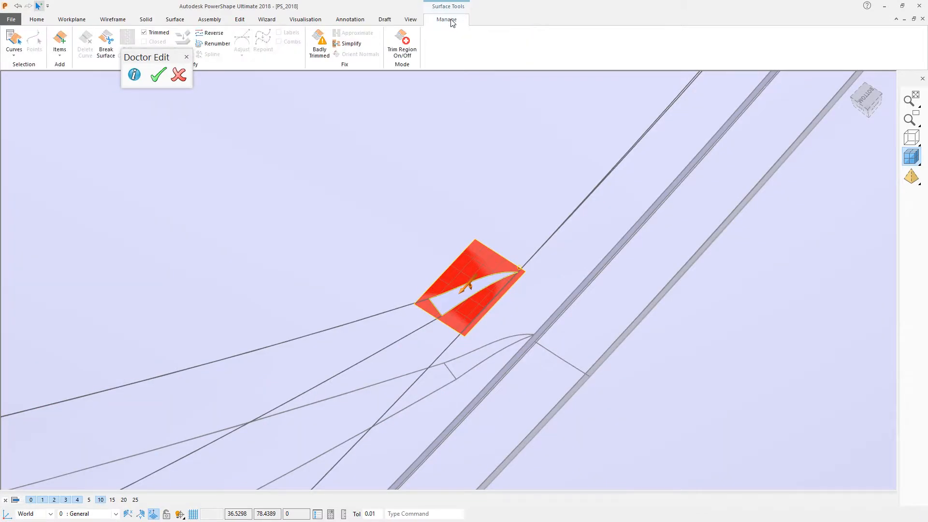
pyautogui.click(402, 42)
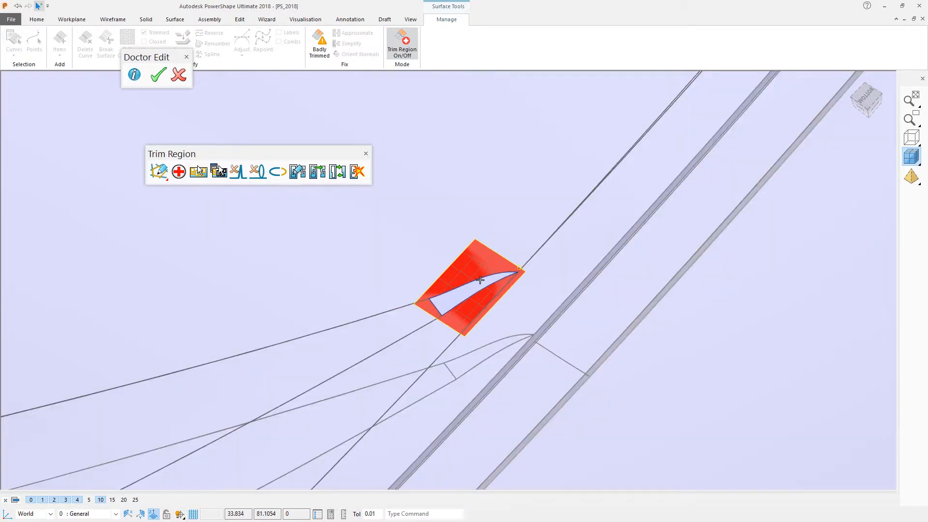
pyautogui.click(317, 171)
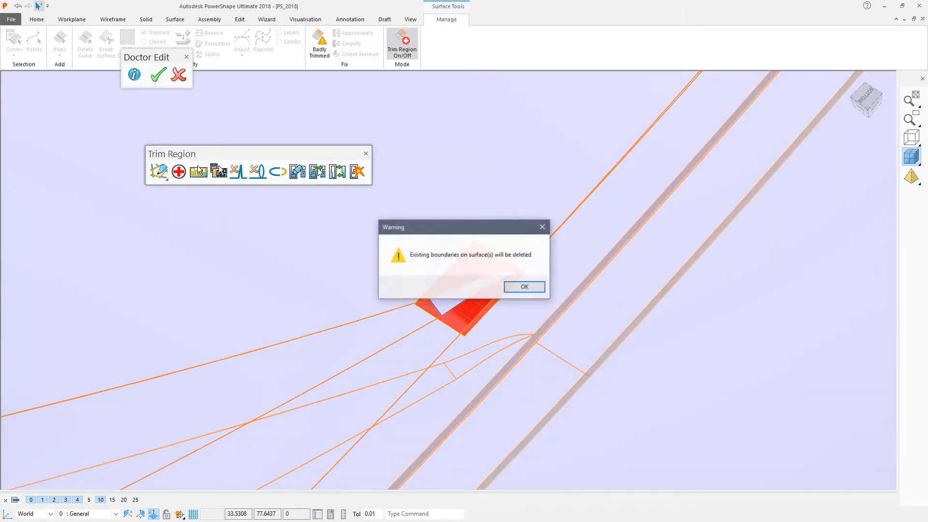
pyautogui.click(524, 287)
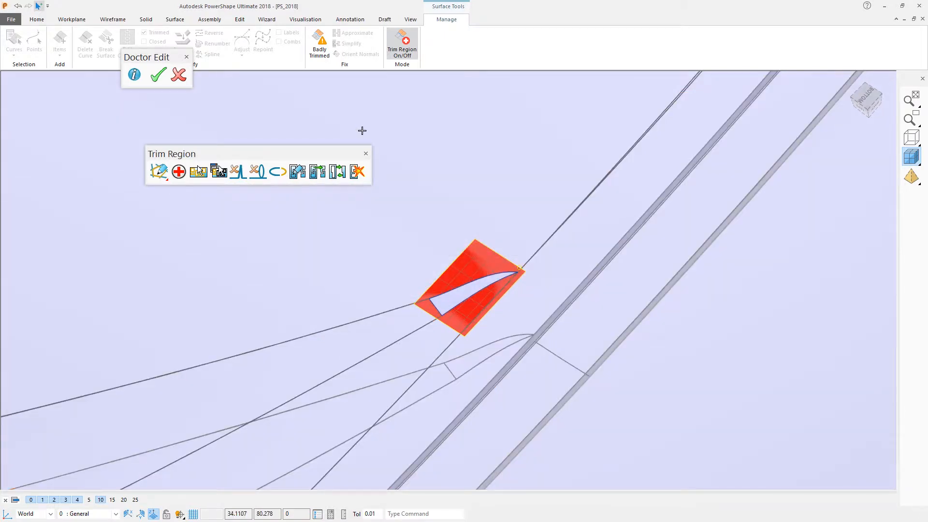
pyautogui.click(346, 173)
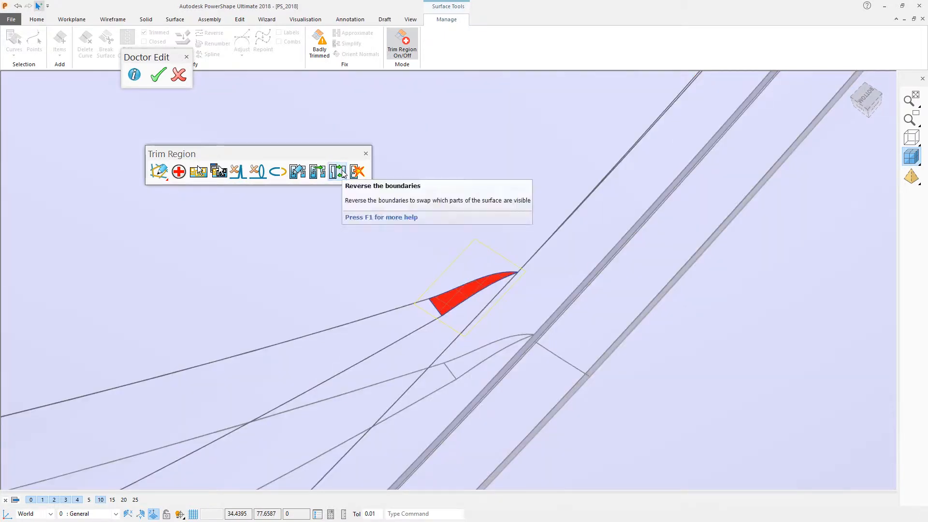
pyautogui.click(402, 43)
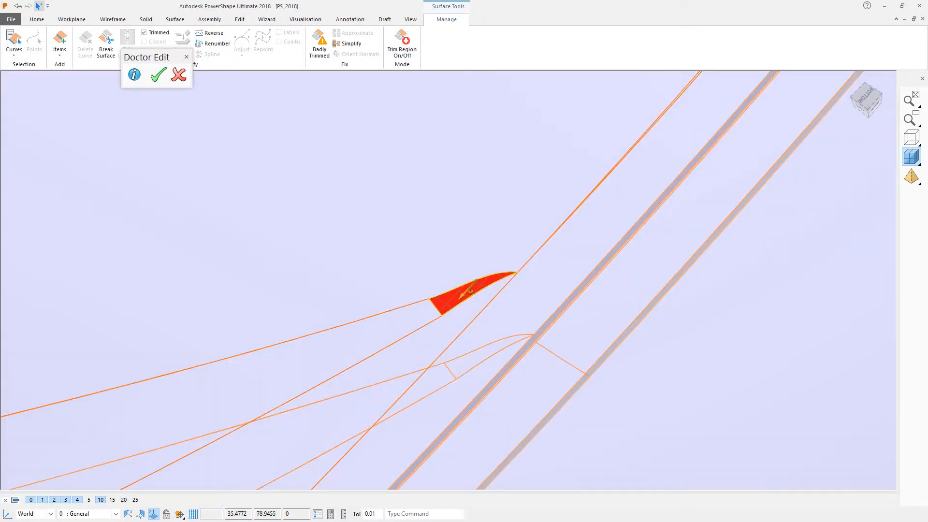
# Mirror the sliver-shaped patch about the ZX plane onto the opposite side of the car body
pyautogui.click(241, 20)
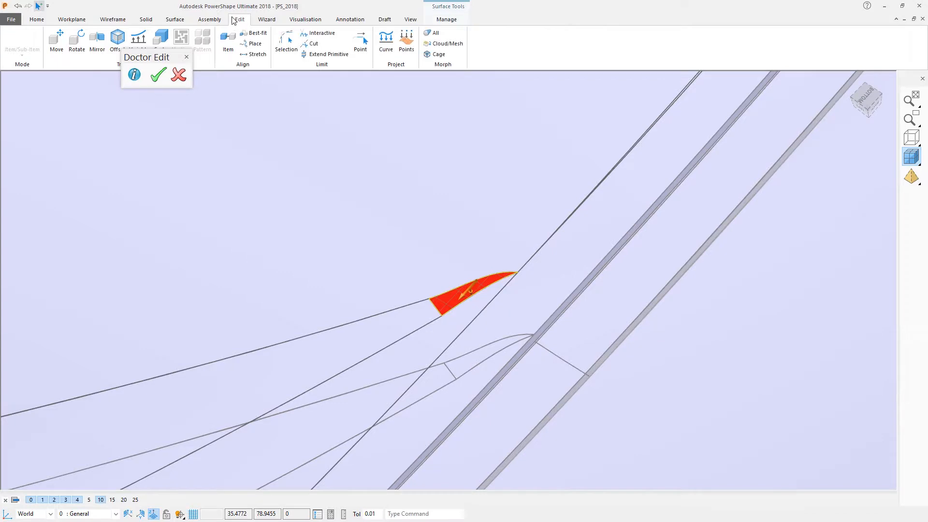
pyautogui.click(98, 39)
pyautogui.moveTo(155, 145); pyautogui.dragTo(169, 178, button='middle')
pyautogui.scroll(-6, 169, 178)
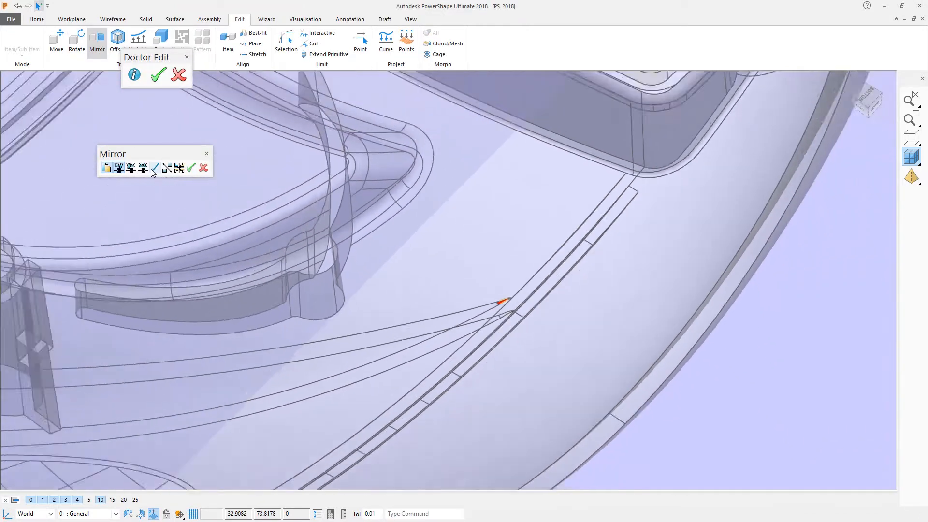
pyautogui.click(145, 169)
pyautogui.moveTo(155, 170); pyautogui.dragTo(195, 170, button='middle')
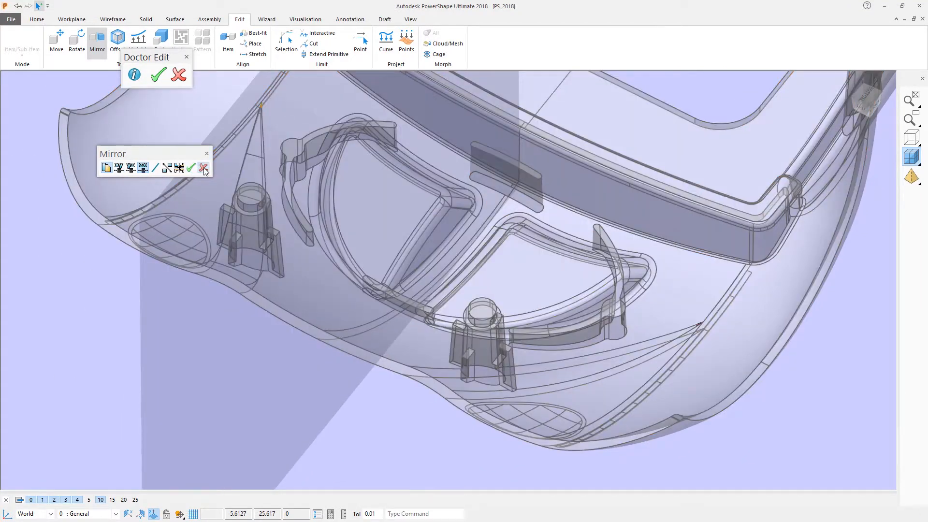
pyautogui.click(204, 169)
# Accept the surface edit to return the trimmed patch and its mirrored copy to the solid
pyautogui.keyDown('shift'); pyautogui.moveTo(137, 300); pyautogui.dragTo(161, 341, button='middle'); pyautogui.keyUp('shift')
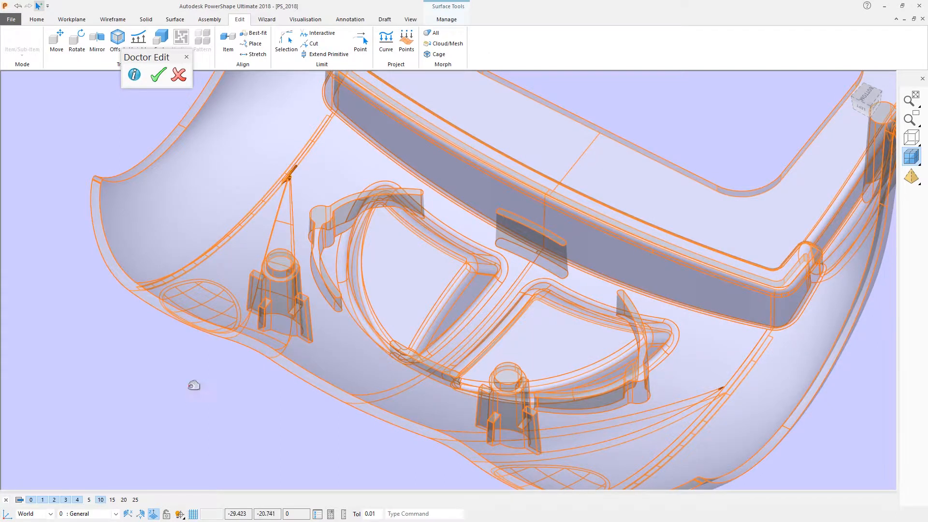
pyautogui.click(170, 445)
pyautogui.moveTo(147, 461); pyautogui.dragTo(889, 120)
pyautogui.click(161, 77)
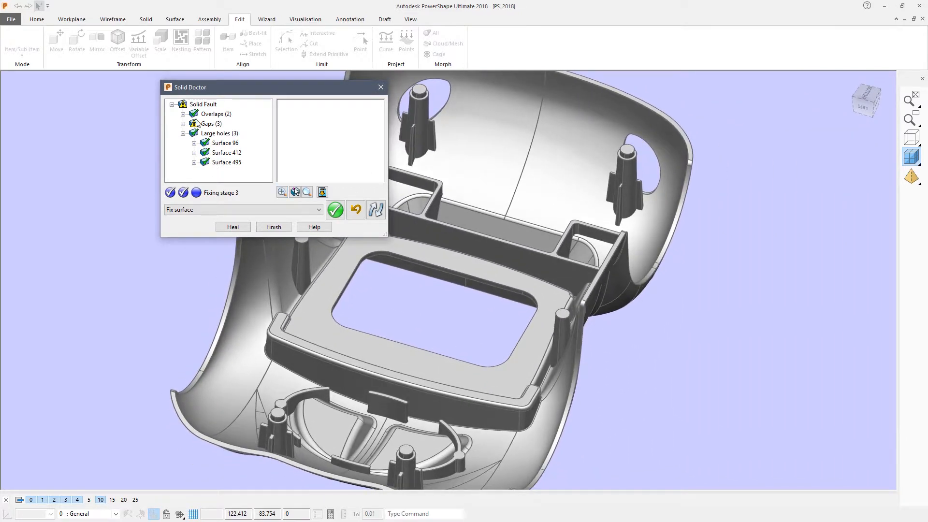
# Remove the flat surface beside the unrepaired gap at the roof corner using Delete surfaces
pyautogui.click(194, 125)
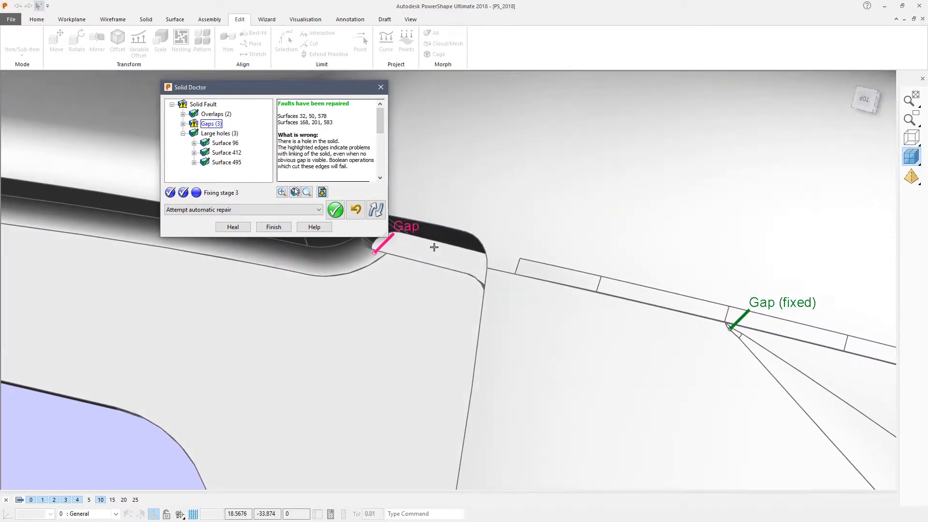
pyautogui.click(433, 251)
pyautogui.moveTo(454, 271); pyautogui.dragTo(372, 331, button='middle')
pyautogui.scroll(3, 372, 331)
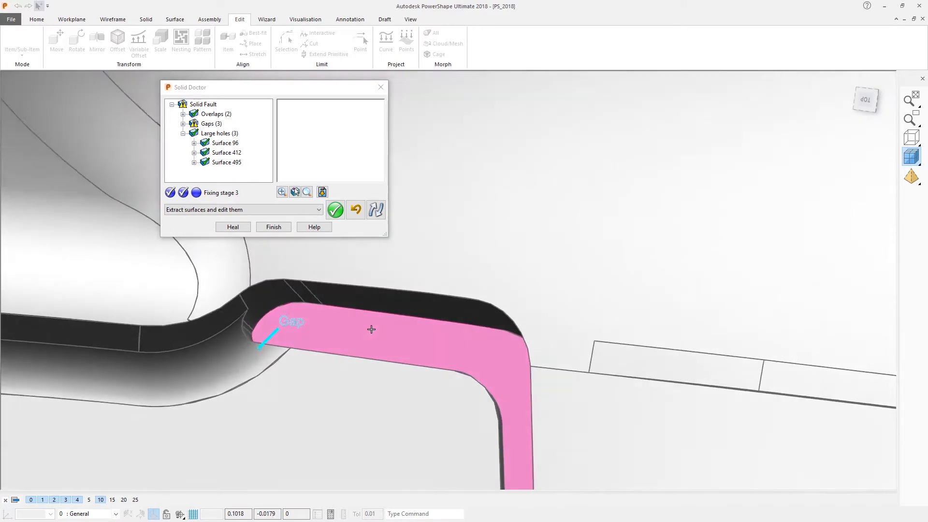
pyautogui.click(320, 211)
pyautogui.click(189, 227)
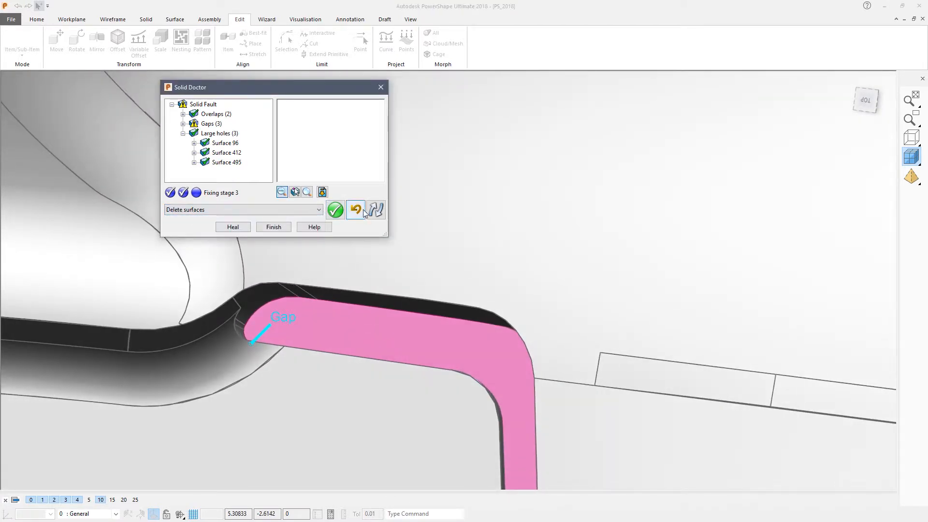
pyautogui.click(334, 210)
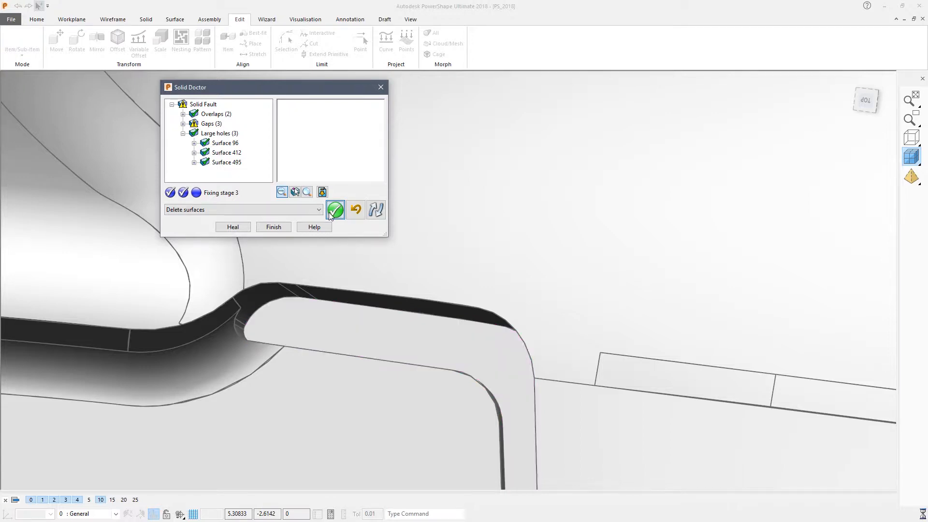
# Fill the hole left at the roof corner using Fill hole with non-tangential surface, and recheck the solid for faults
pyautogui.click(371, 305)
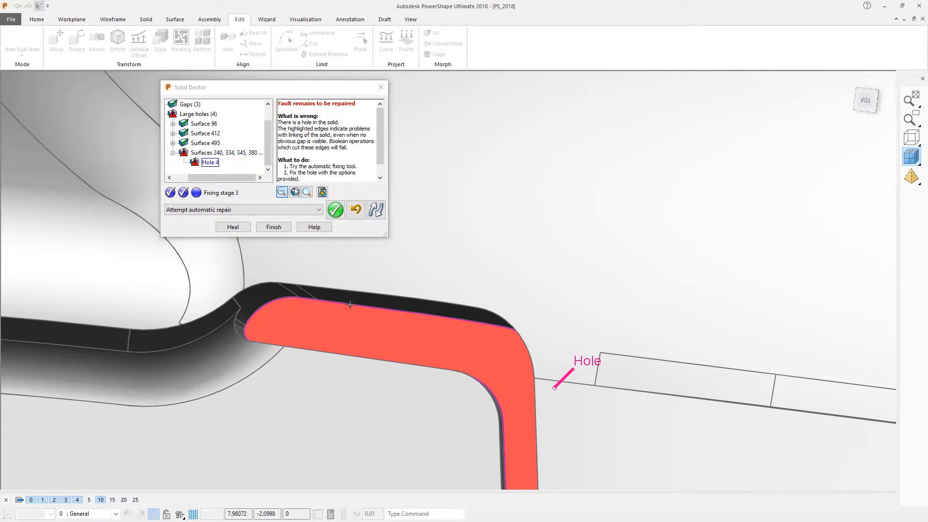
pyautogui.click(319, 208)
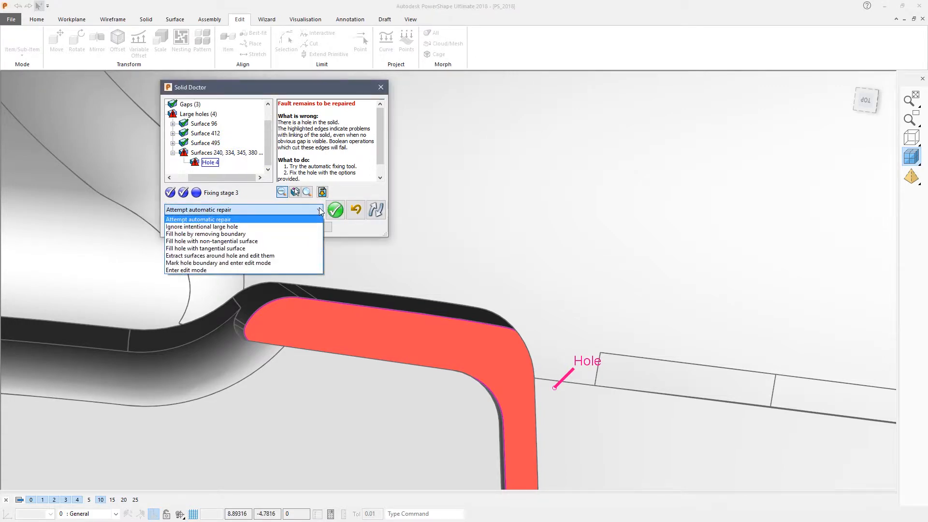
pyautogui.click(206, 241)
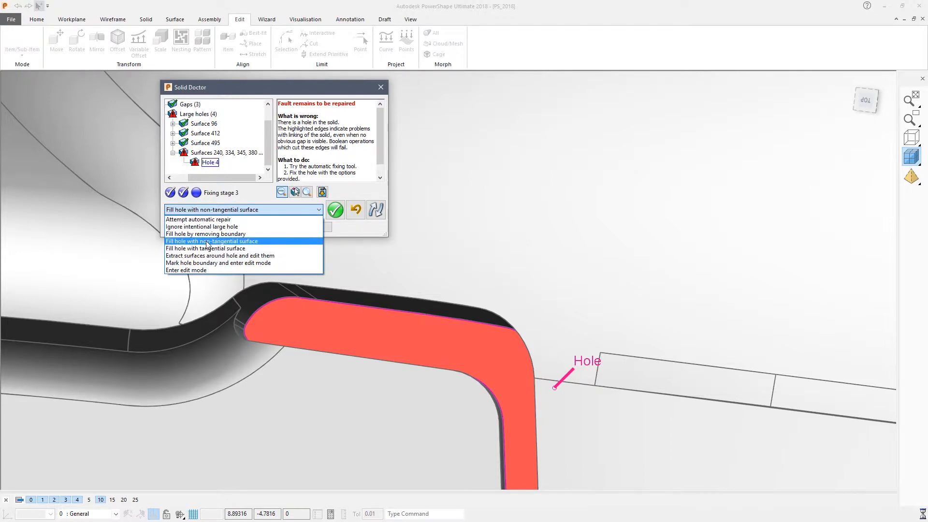
pyautogui.click(334, 211)
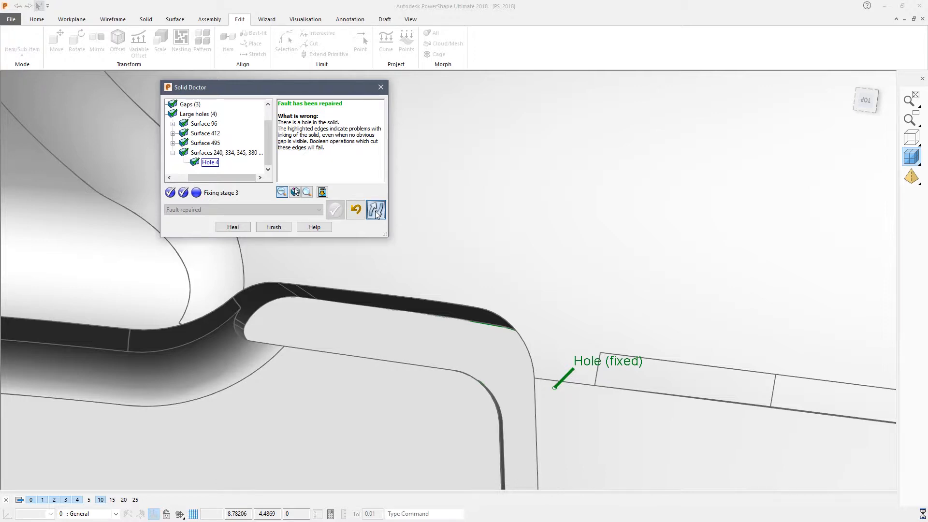
pyautogui.click(376, 211)
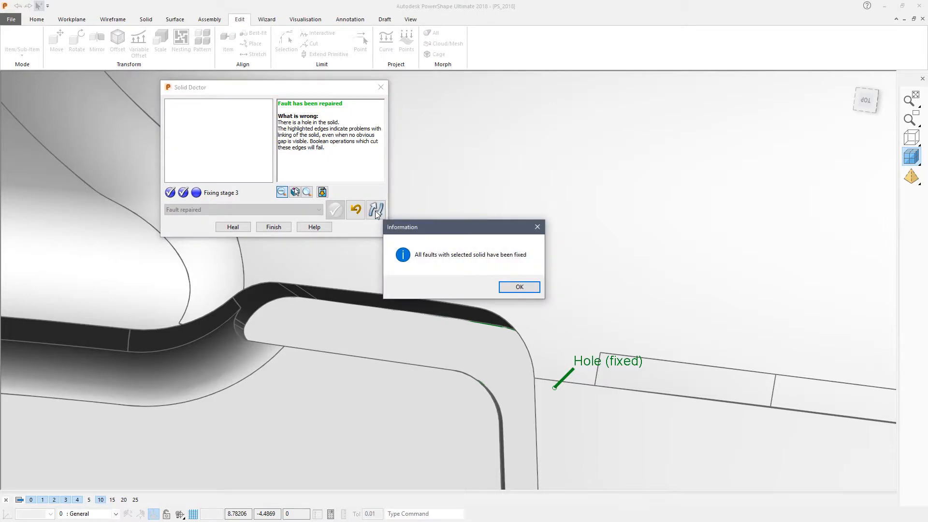
pyautogui.click(519, 287)
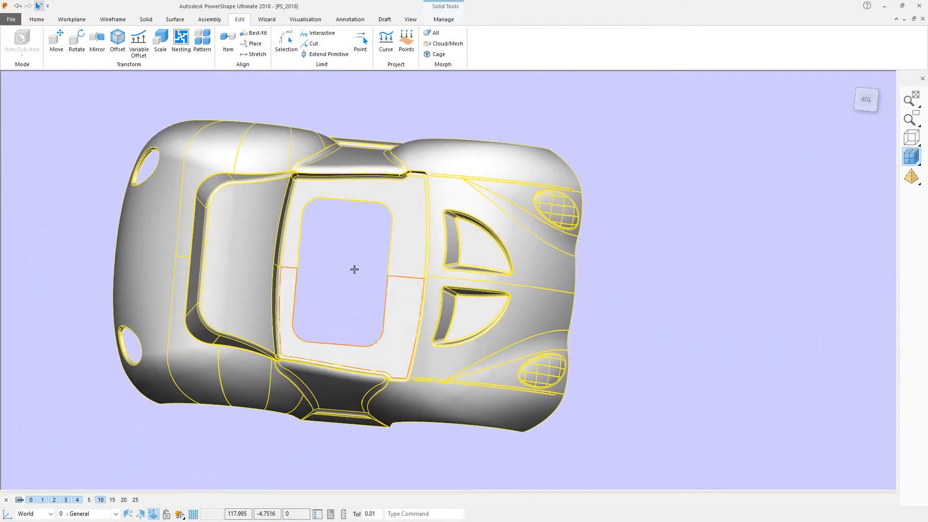
# Start a solid core/cavity separation on the repaired car body and pull the cavity away from the core
pyautogui.click(357, 270)
pyautogui.moveTo(382, 272); pyautogui.dragTo(270, 23, button='middle')
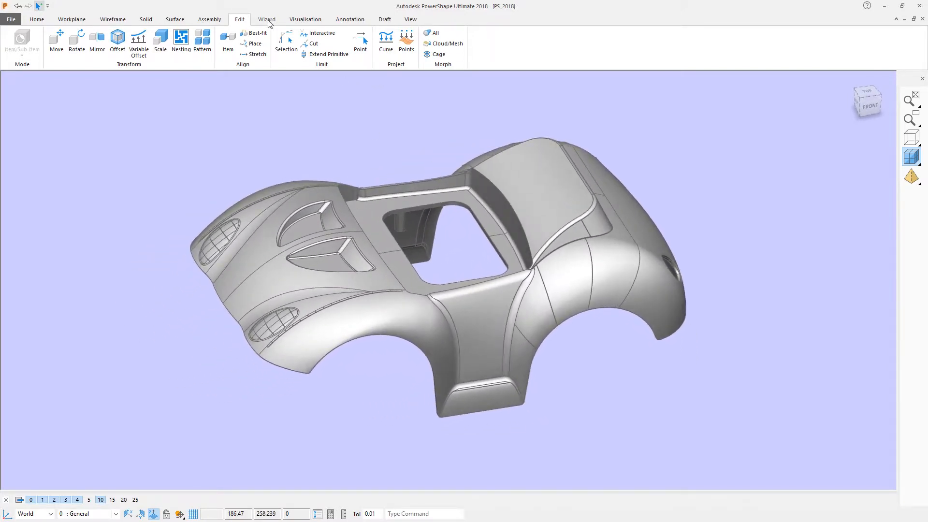
pyautogui.click(268, 20)
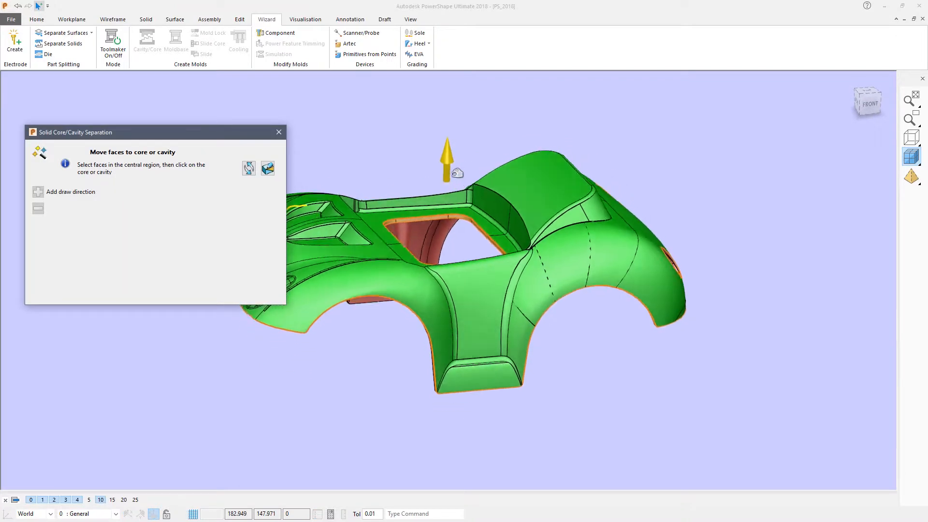
pyautogui.moveTo(452, 155); pyautogui.dragTo(458, 48)
# Move the unassigned faces around the roof opening to the cavity
pyautogui.moveTo(497, 254); pyautogui.dragTo(368, 240, button='middle')
pyautogui.moveTo(336, 241); pyautogui.dragTo(528, 266)
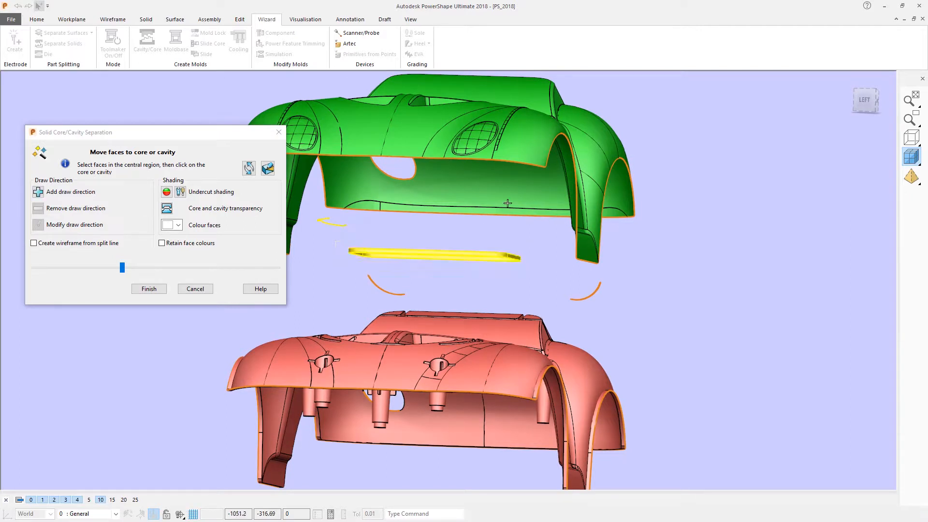
pyautogui.click(503, 127)
# Select the unassigned faces of both rear light openings lying between the core and cavity
pyautogui.moveTo(543, 309); pyautogui.dragTo(284, 260, button='middle')
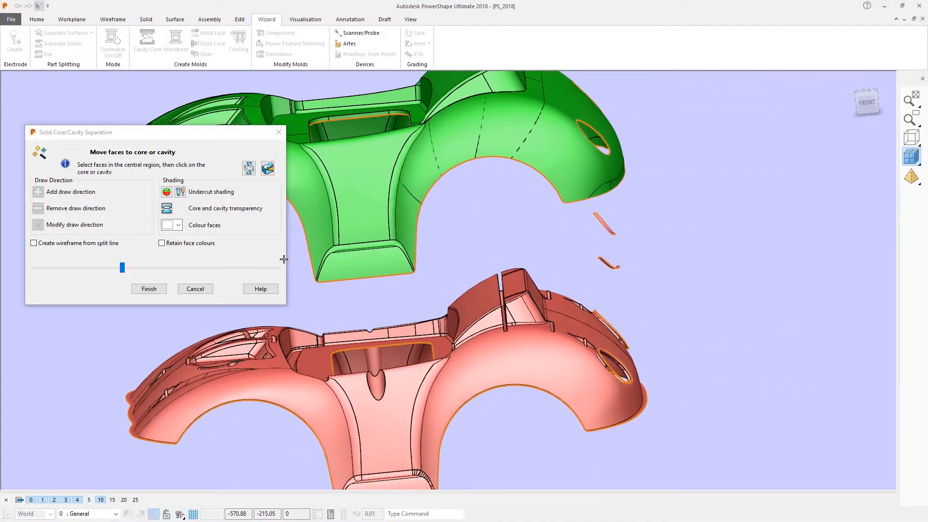
pyautogui.scroll(-3, 284, 259)
pyautogui.moveTo(394, 95)
pyautogui.mouseDown()
pyautogui.moveTo(399, 170)
pyautogui.moveTo(393, 100)
pyautogui.mouseUp()
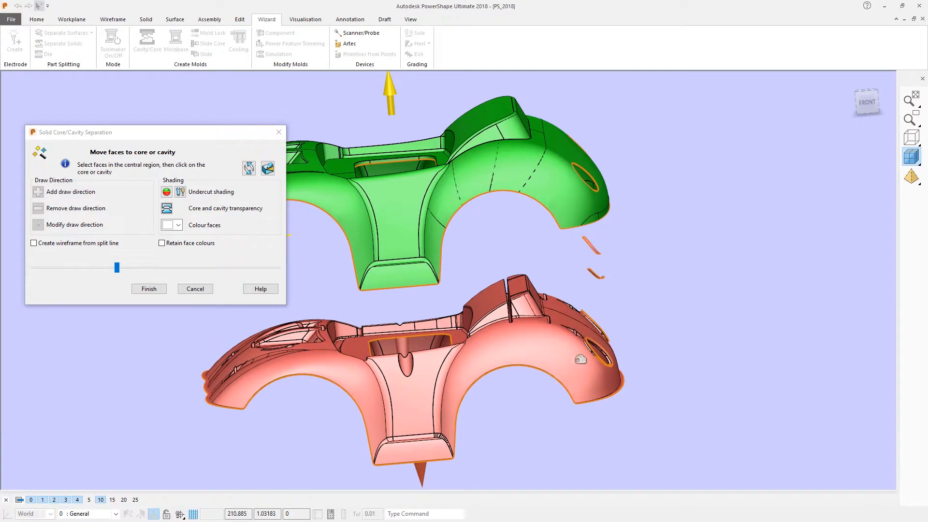
pyautogui.moveTo(620, 334); pyautogui.dragTo(558, 397, button='middle')
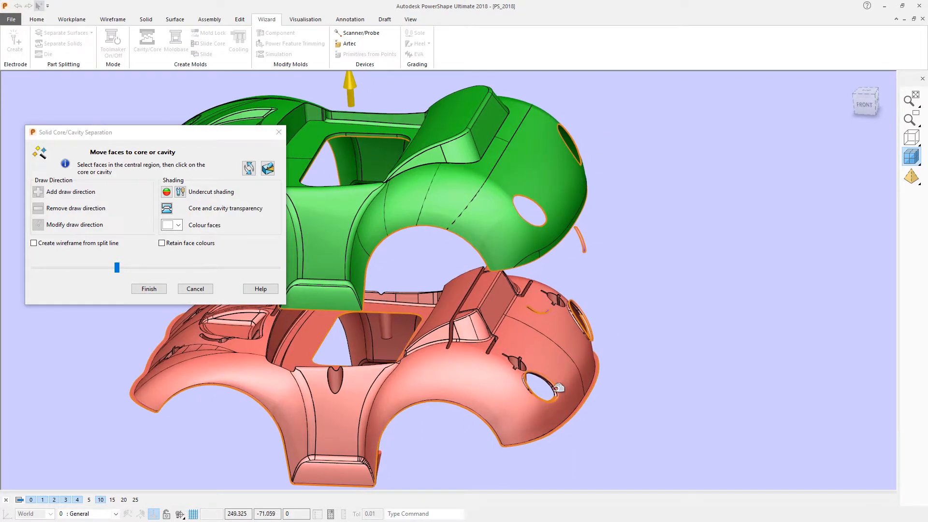
pyautogui.moveTo(583, 335); pyautogui.dragTo(581, 336, button='middle')
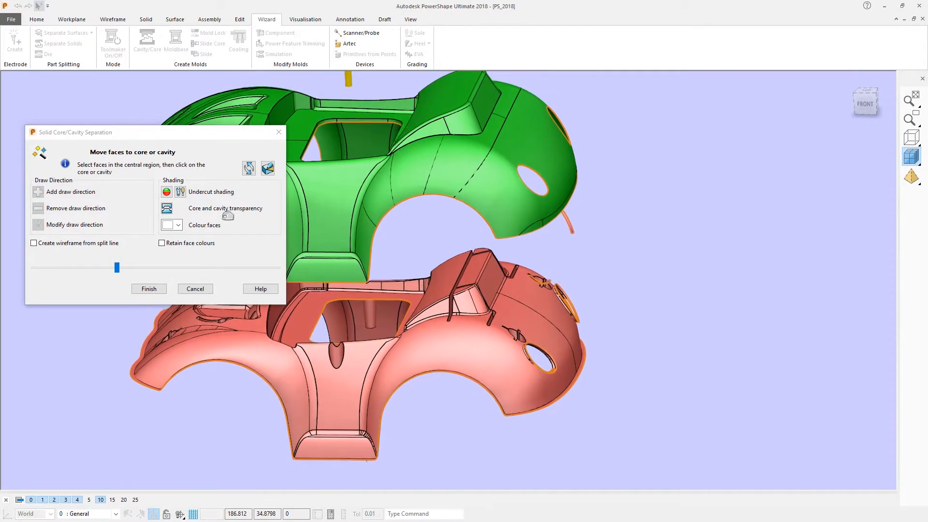
pyautogui.click(40, 194)
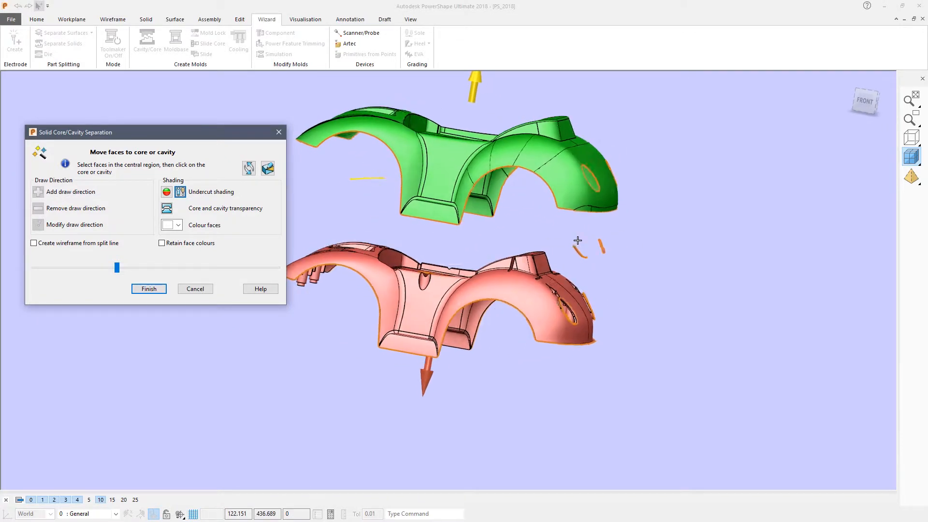
pyautogui.moveTo(577, 241); pyautogui.dragTo(572, 234, button='middle')
pyautogui.moveTo(565, 230); pyautogui.dragTo(633, 262)
pyautogui.moveTo(625, 257); pyautogui.dragTo(532, 251, button='middle')
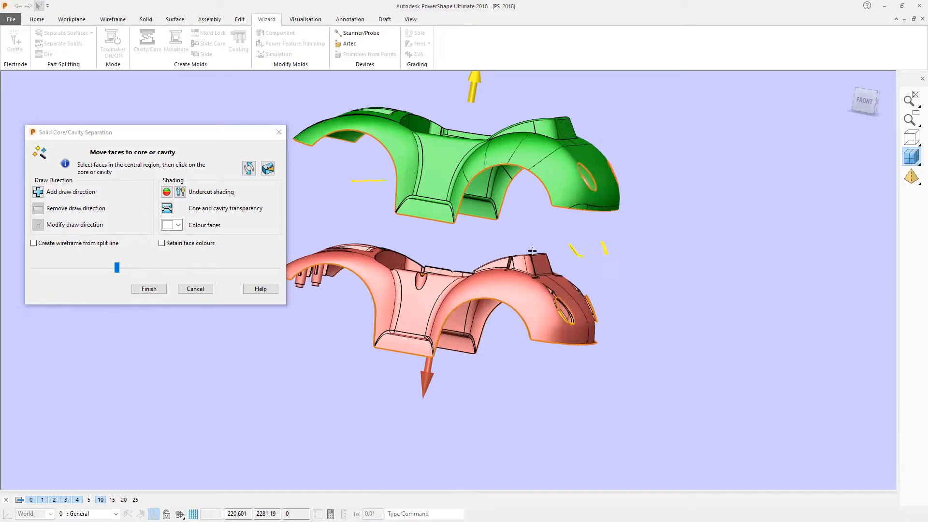
# Add a draw direction for the selected rear light opening faces and accept its orientation
pyautogui.click(38, 191)
pyautogui.scroll(3, 687, 251)
pyautogui.moveTo(687, 250); pyautogui.dragTo(617, 333, button='middle')
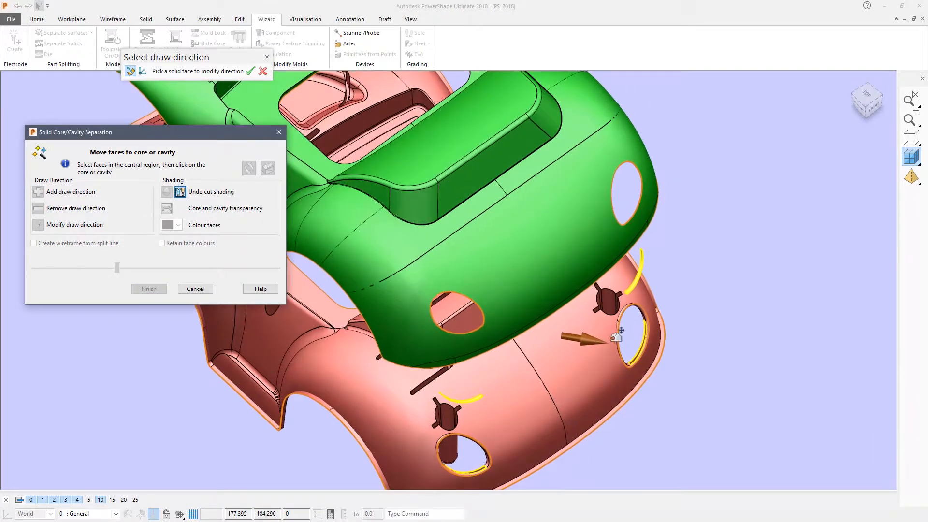
pyautogui.click(613, 339)
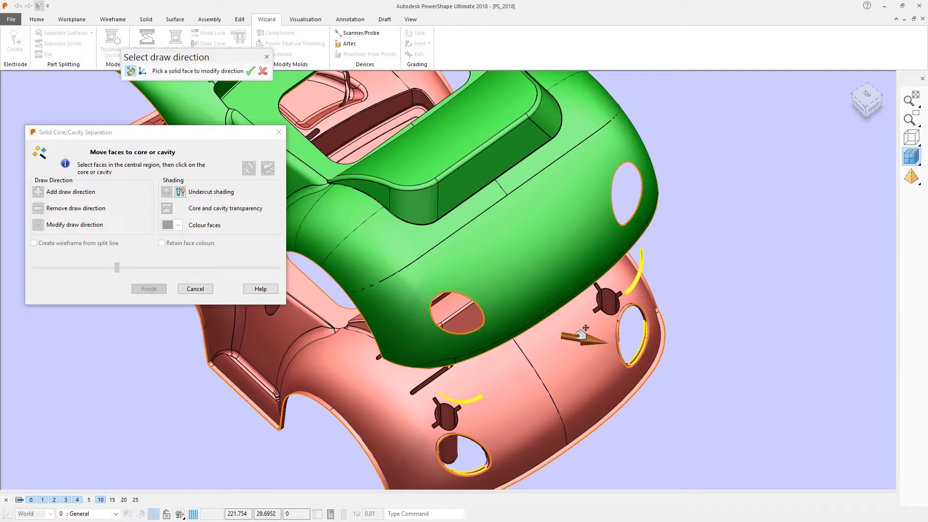
pyautogui.moveTo(579, 335); pyautogui.dragTo(606, 209, button='middle')
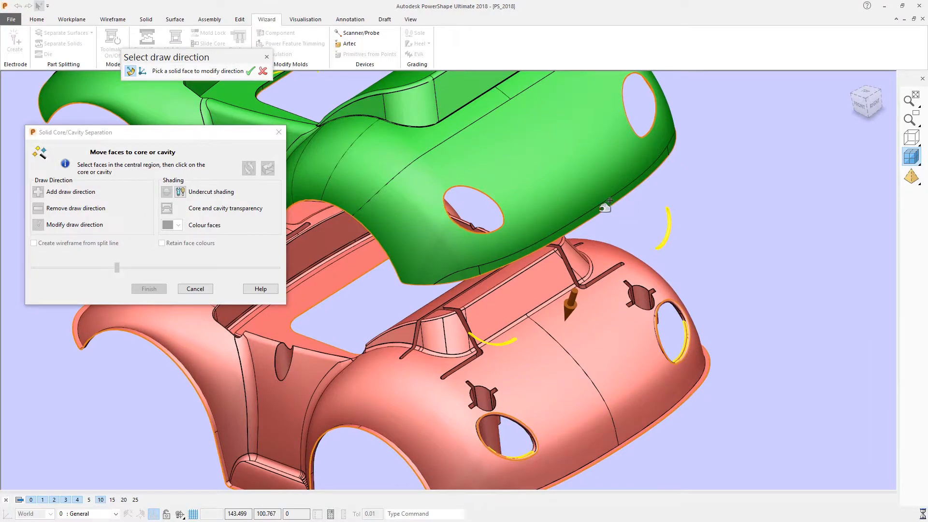
pyautogui.moveTo(606, 220)
pyautogui.mouseDown(button='middle')
pyautogui.moveTo(637, 140)
pyautogui.moveTo(623, 131)
pyautogui.moveTo(597, 144)
pyautogui.mouseUp(button='middle')
pyautogui.click(251, 72)
# Move the remaining core faces around one rear light opening to the added draw direction
pyautogui.moveTo(717, 251)
pyautogui.mouseDown(button='middle')
pyautogui.moveTo(760, 238)
pyautogui.moveTo(735, 251)
pyautogui.moveTo(646, 240)
pyautogui.moveTo(675, 242)
pyautogui.moveTo(675, 232)
pyautogui.moveTo(685, 249)
pyautogui.moveTo(597, 244)
pyautogui.mouseUp(button='middle')
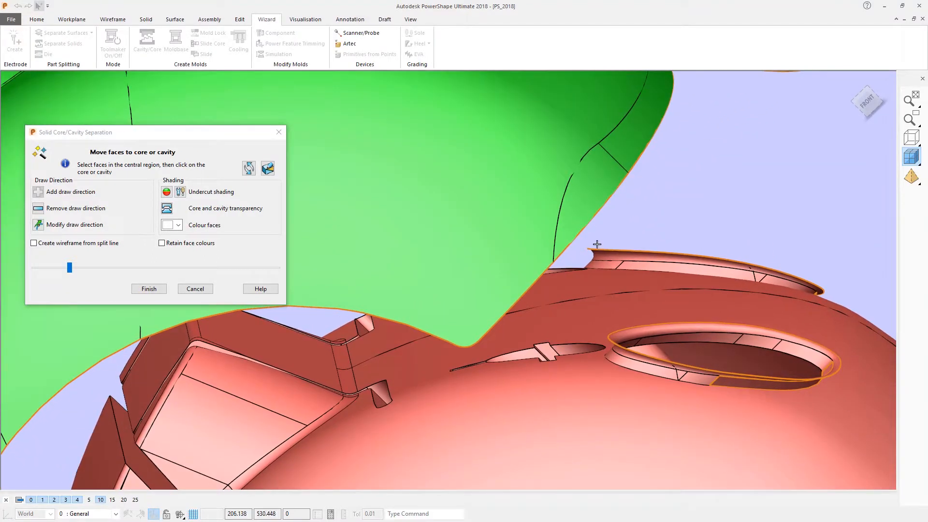
pyautogui.click(653, 260)
pyautogui.moveTo(654, 260); pyautogui.dragTo(764, 174, button='middle')
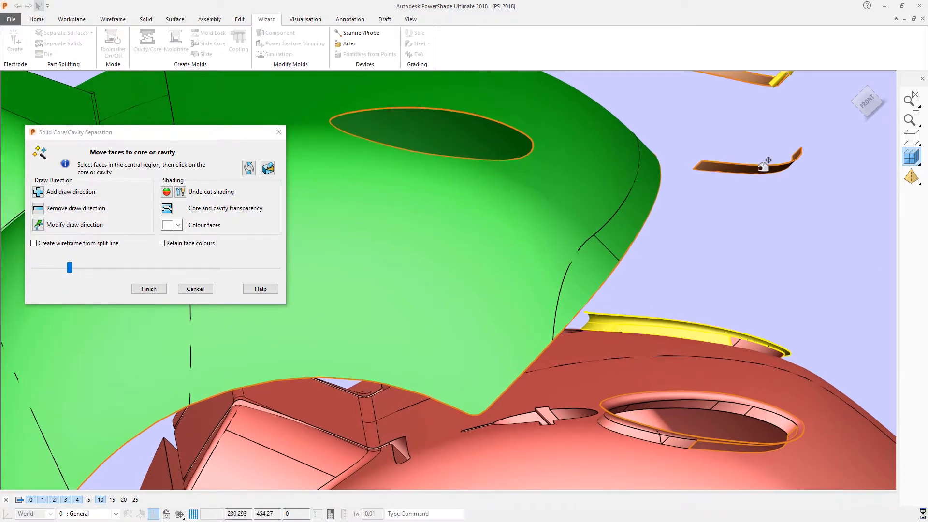
pyautogui.click(763, 166)
pyautogui.moveTo(744, 298); pyautogui.dragTo(716, 304, button='middle')
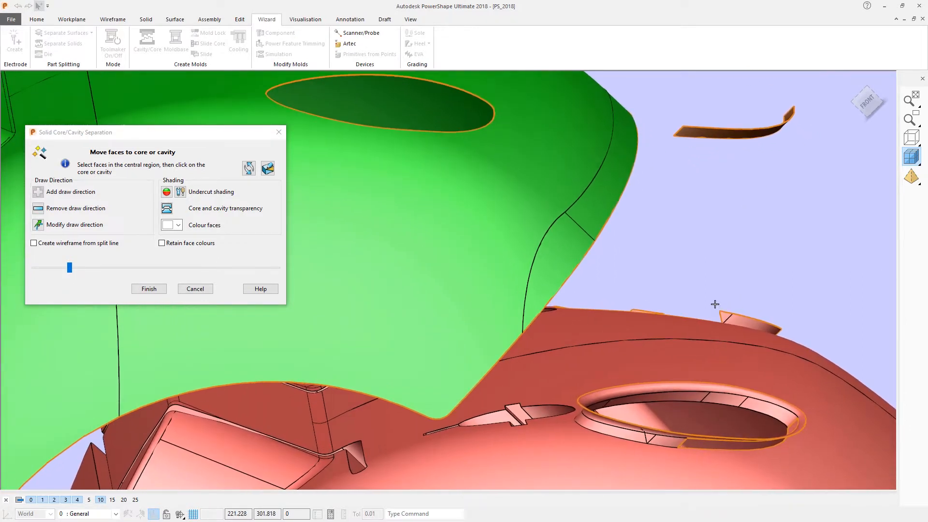
pyautogui.click(754, 318)
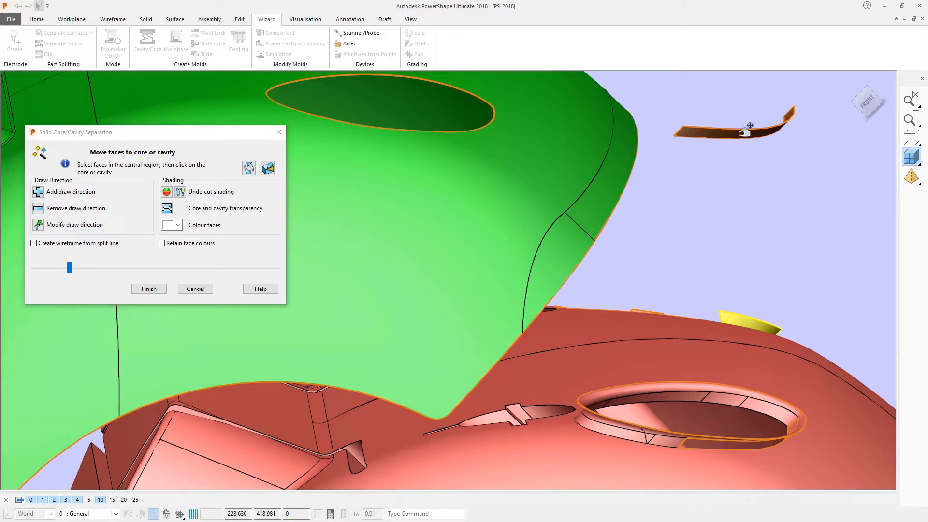
pyautogui.click(745, 128)
pyautogui.moveTo(744, 128)
pyautogui.mouseDown(button='middle')
pyautogui.moveTo(693, 273)
pyautogui.moveTo(654, 265)
pyautogui.mouseUp(button='middle')
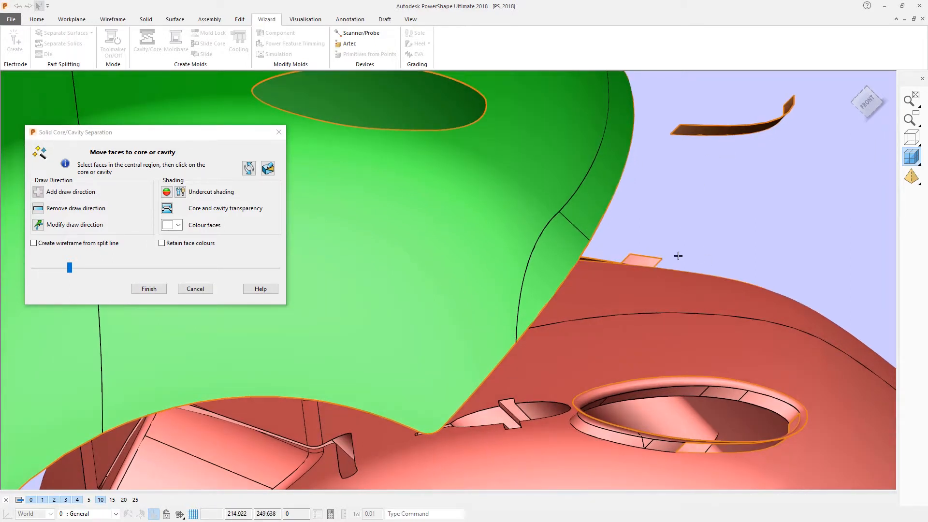
pyautogui.click(652, 259)
pyautogui.click(738, 166)
# Move the remaining core faces around the other rear light opening to the added draw direction, and finish the separation
pyautogui.moveTo(737, 166)
pyautogui.mouseDown(button='middle')
pyautogui.moveTo(710, 343)
pyautogui.moveTo(660, 372)
pyautogui.moveTo(544, 371)
pyautogui.mouseUp(button='middle')
pyautogui.moveTo(619, 385); pyautogui.dragTo(632, 384)
pyautogui.click(673, 179)
pyautogui.moveTo(653, 393); pyautogui.dragTo(644, 362, button='middle')
pyautogui.click(656, 381)
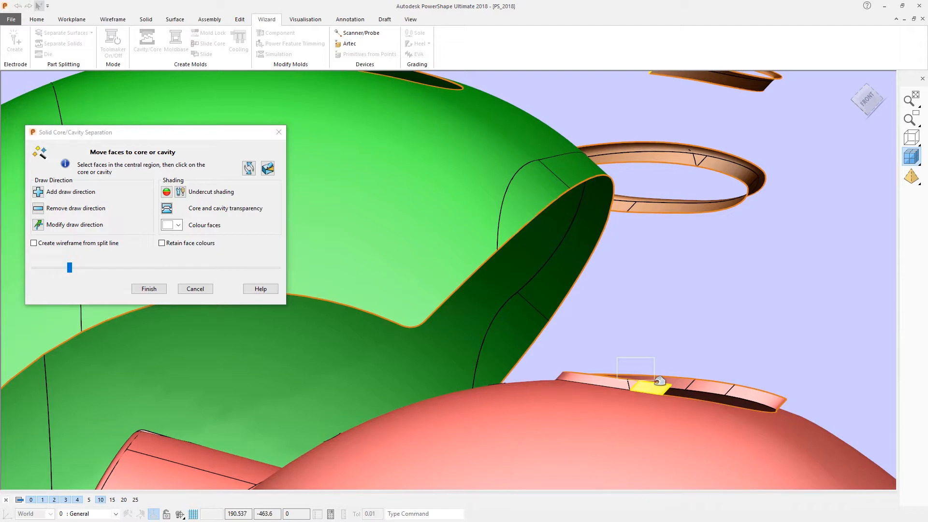
pyautogui.moveTo(659, 381); pyautogui.dragTo(659, 379)
pyautogui.click(750, 388)
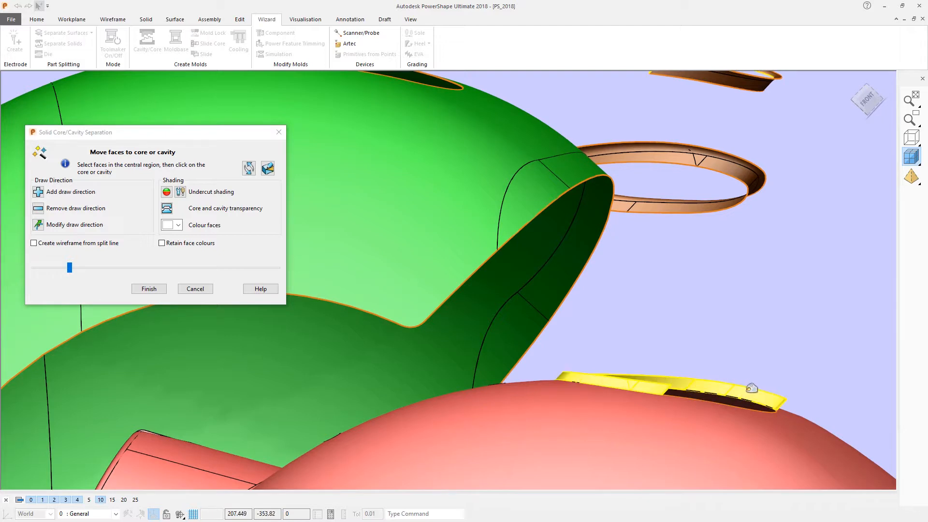
pyautogui.click(759, 159)
pyautogui.moveTo(756, 175)
pyautogui.mouseDown(button='middle')
pyautogui.moveTo(726, 304)
pyautogui.moveTo(693, 302)
pyautogui.moveTo(717, 187)
pyautogui.moveTo(696, 290)
pyautogui.moveTo(773, 283)
pyautogui.moveTo(168, 283)
pyautogui.mouseUp(button='middle')
pyautogui.click(149, 289)
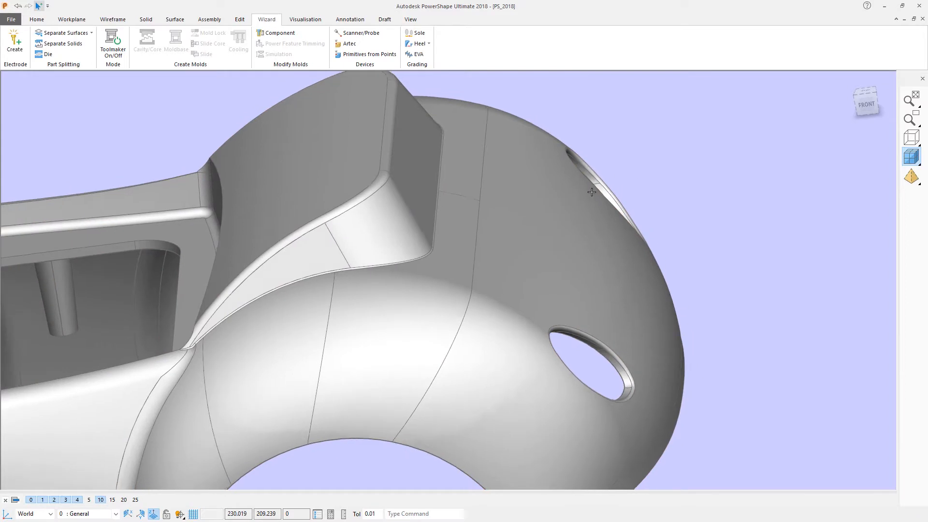
# Isolate the outer skin solid of the car body and run Solid Doctor on it
pyautogui.scroll(-5, 636, 173)
pyautogui.moveTo(637, 173); pyautogui.dragTo(579, 161, button='middle')
pyautogui.click(579, 162)
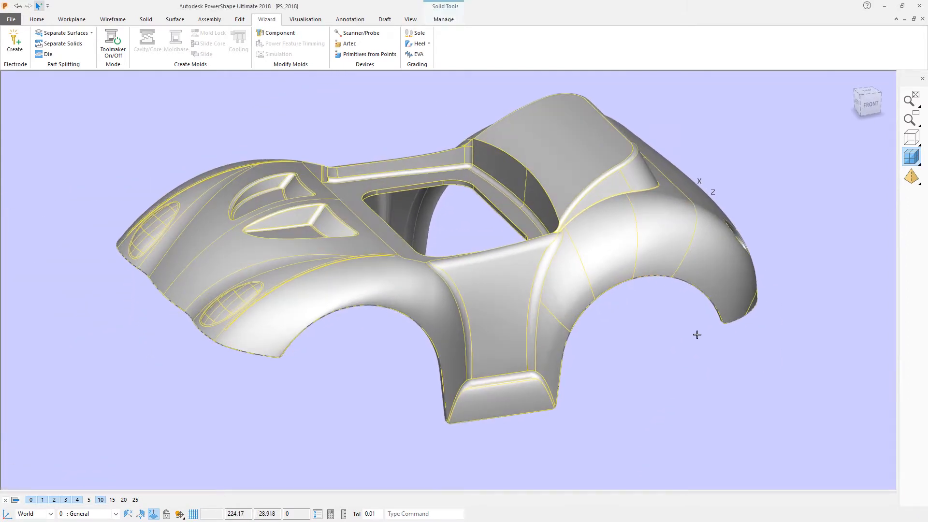
pyautogui.click(675, 396)
pyautogui.moveTo(675, 396); pyautogui.dragTo(539, 217, button='middle')
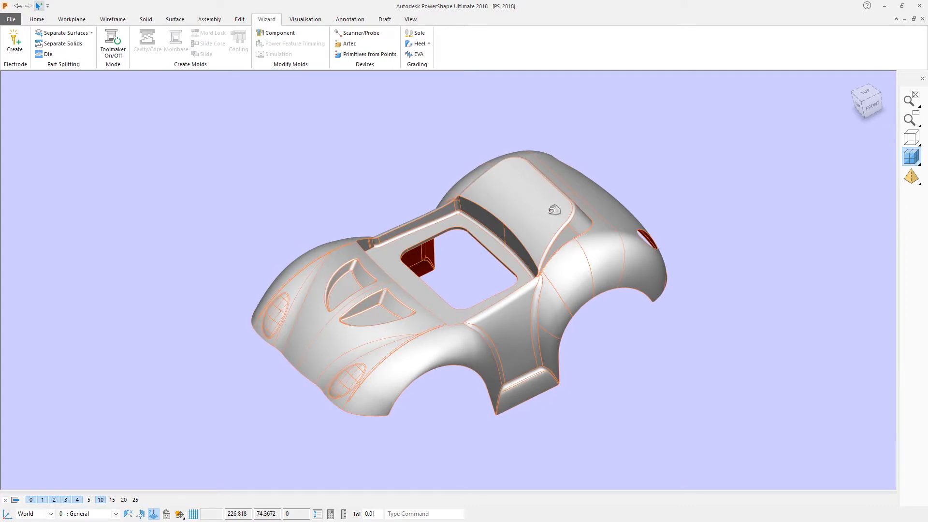
pyautogui.click(544, 227)
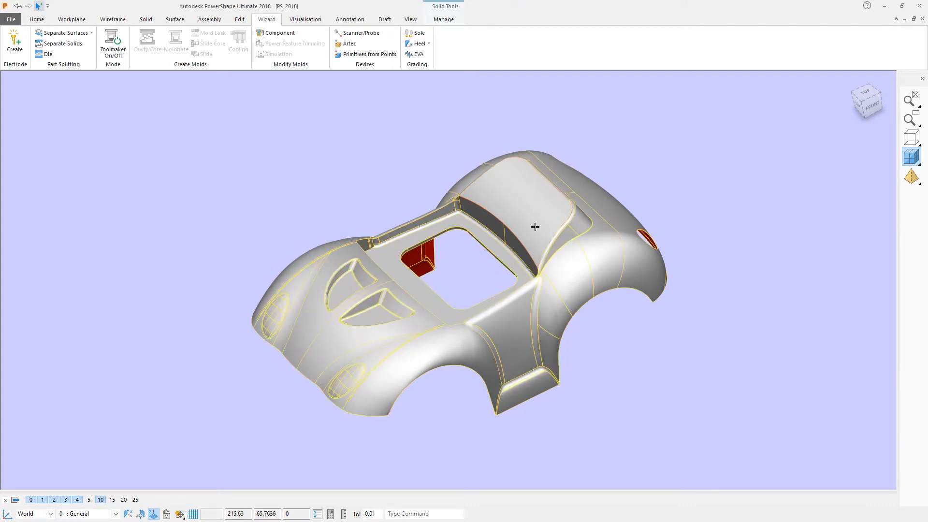
pyautogui.click(146, 20)
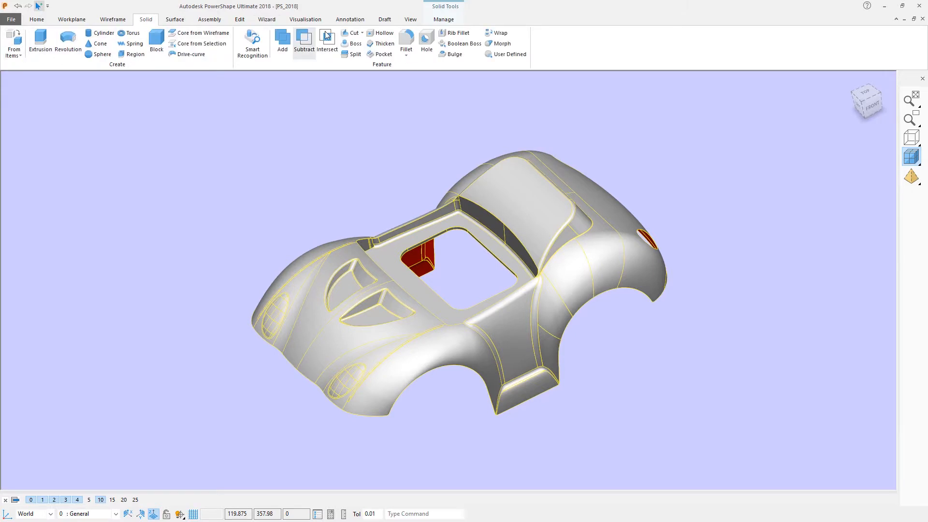
pyautogui.click(443, 22)
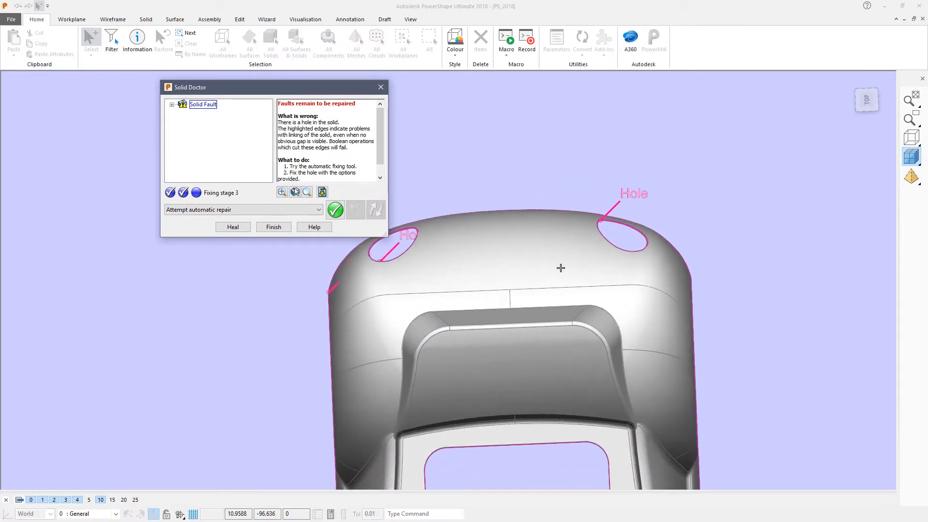
# Repair the two rear light holes in Surface 205 using the Fill hole by removing boundary option
pyautogui.click(172, 105)
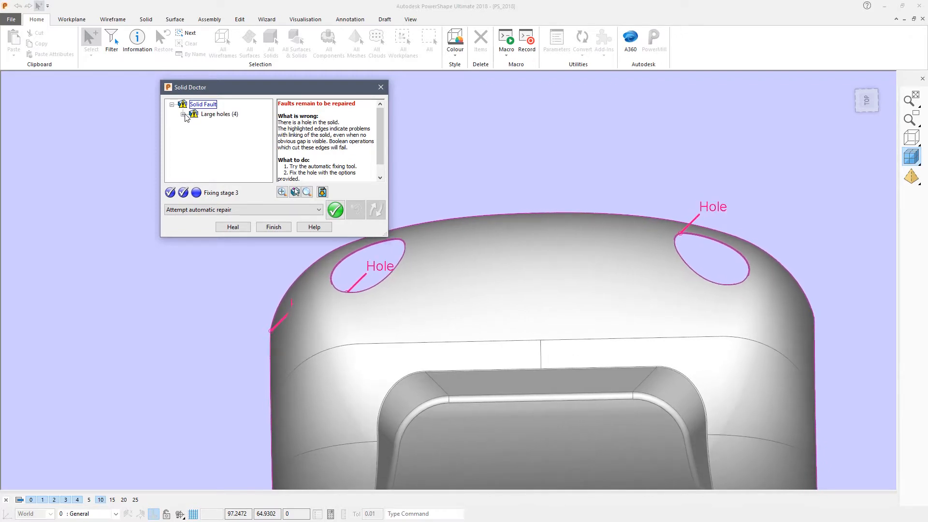
pyautogui.click(183, 115)
pyautogui.click(225, 144)
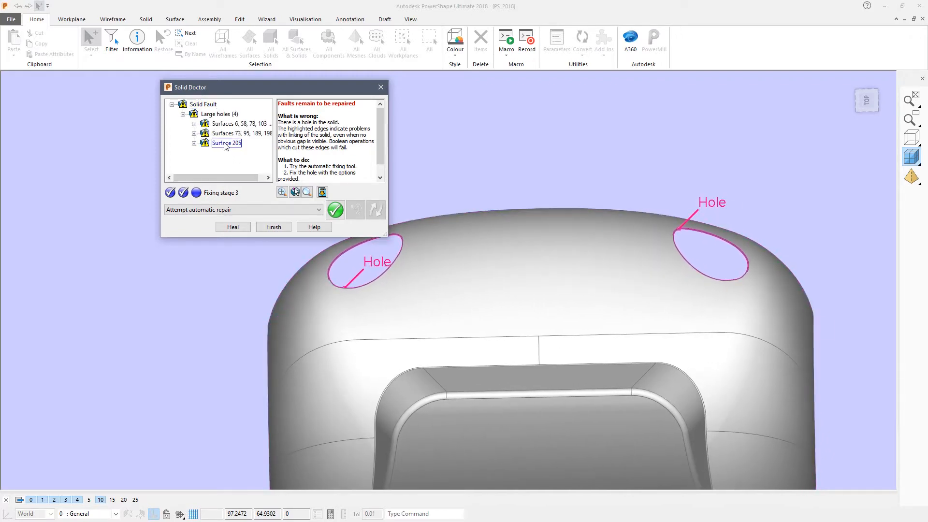
pyautogui.click(254, 212)
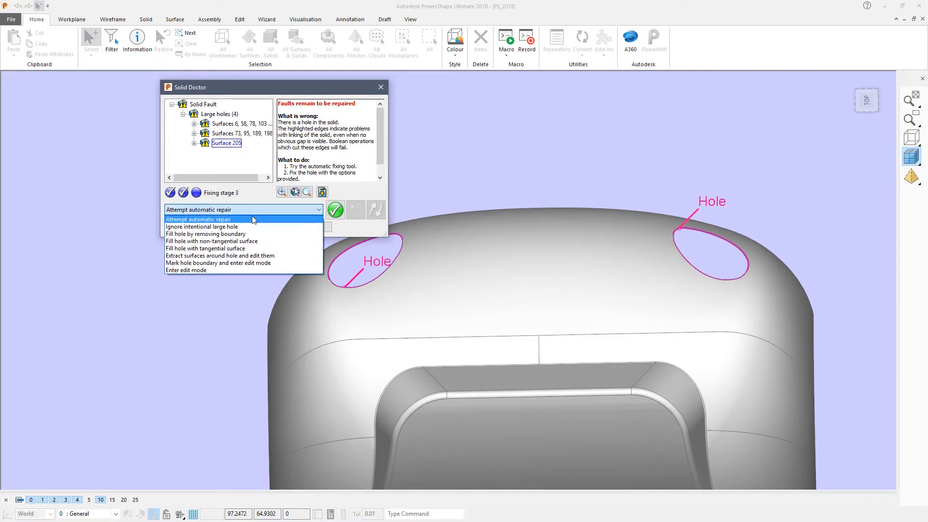
pyautogui.click(193, 235)
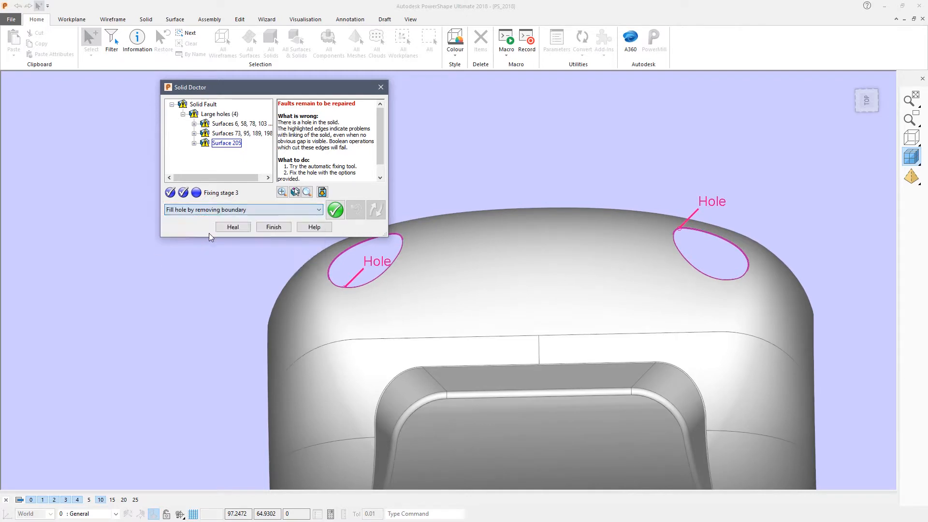
pyautogui.click(336, 211)
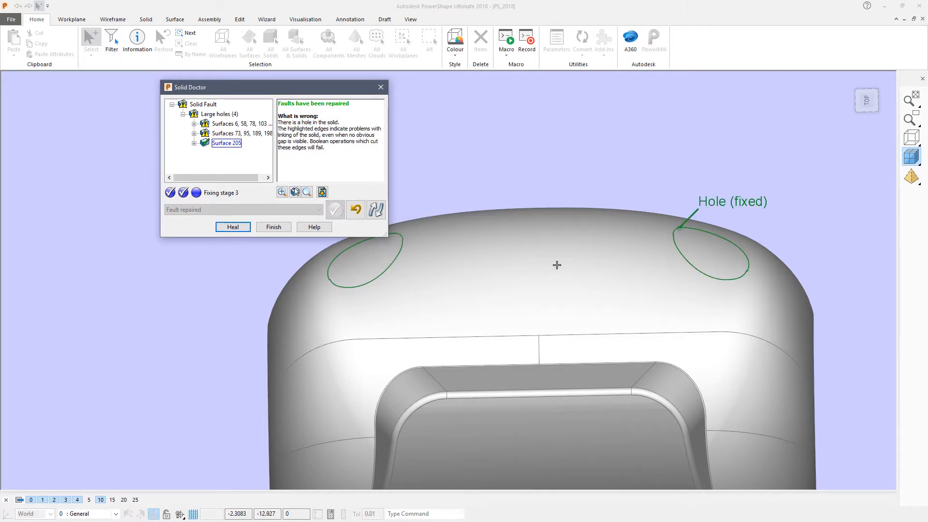
# Close the large opening in the cockpit area using the Fill hole with non-tangential surface option
pyautogui.scroll(-2, 557, 263)
pyautogui.keyDown('shift'); pyautogui.moveTo(558, 263); pyautogui.dragTo(547, 181, button='middle'); pyautogui.keyUp('shift')
pyautogui.click(206, 136)
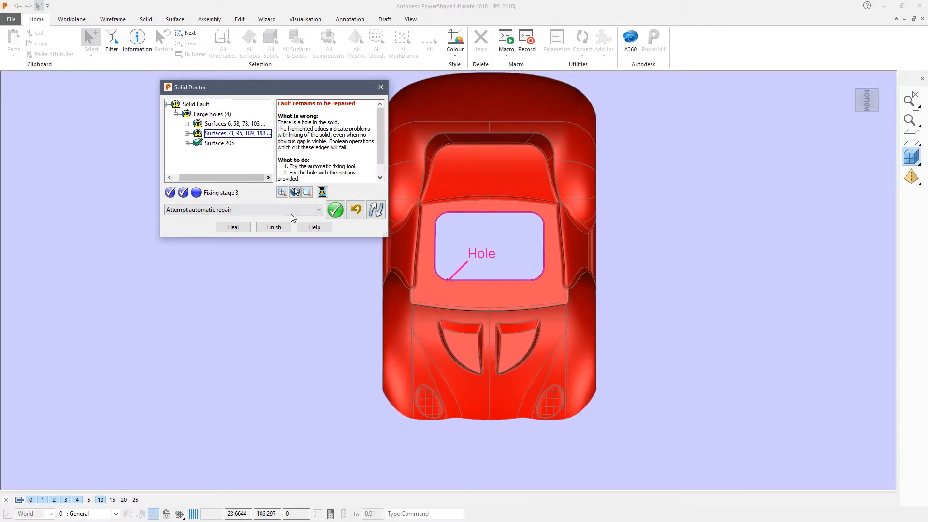
pyautogui.click(319, 210)
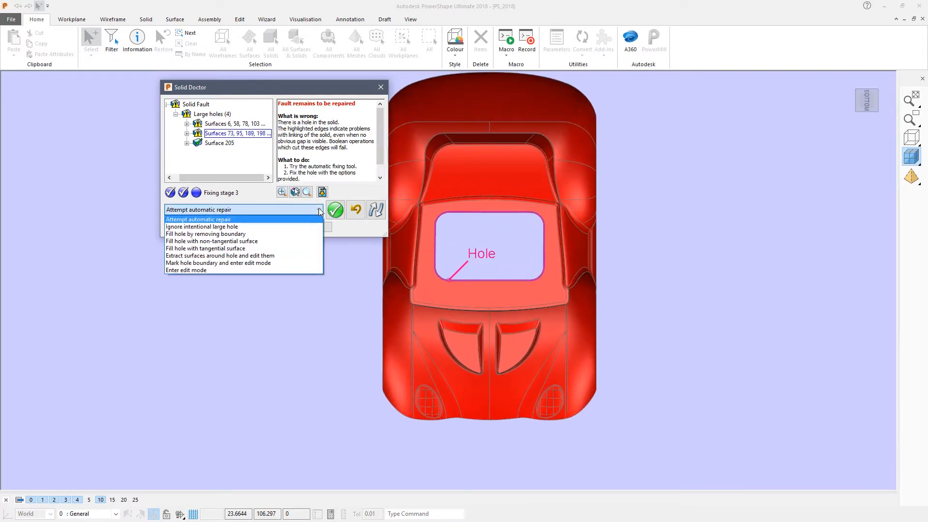
pyautogui.click(232, 242)
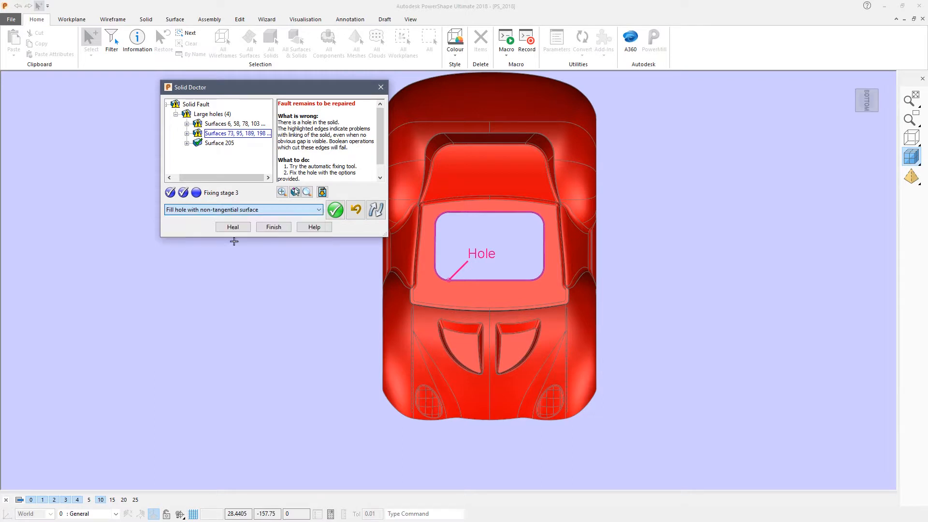
pyautogui.click(337, 211)
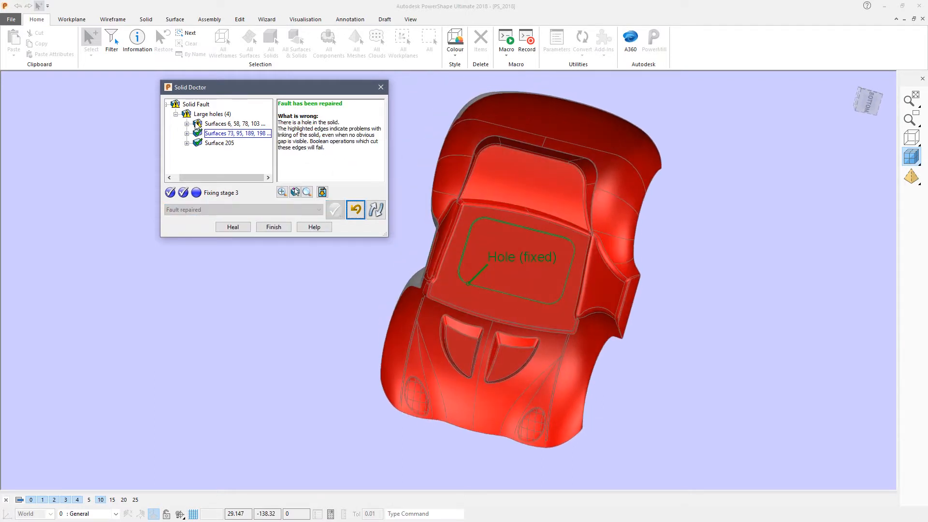
# Extract the car body's outer edge as a curve using Mark hole boundary and enter edit mode, and finish Solid Doctor
pyautogui.click(199, 126)
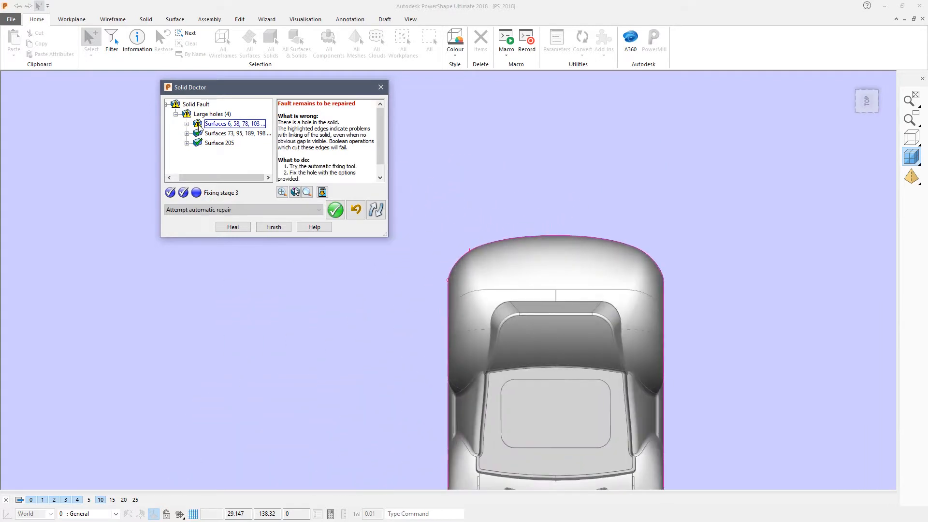
pyautogui.click(208, 210)
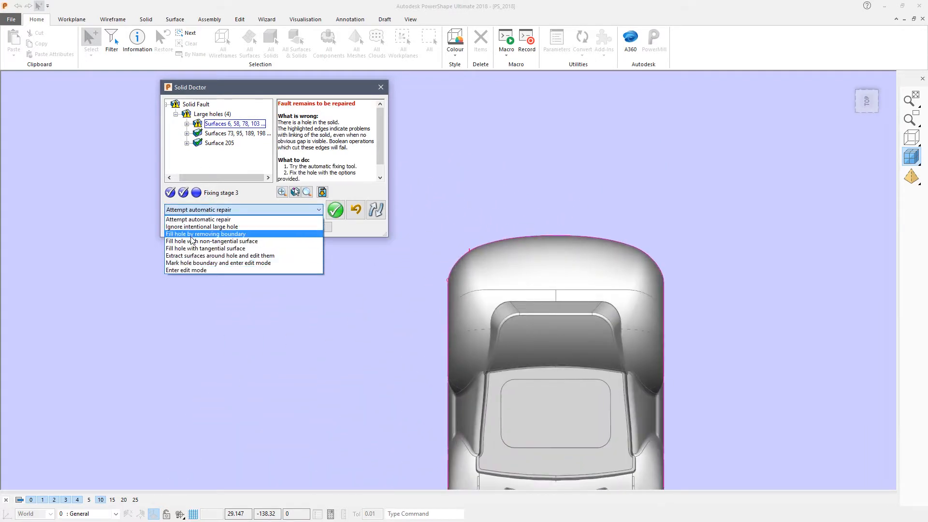
pyautogui.click(192, 263)
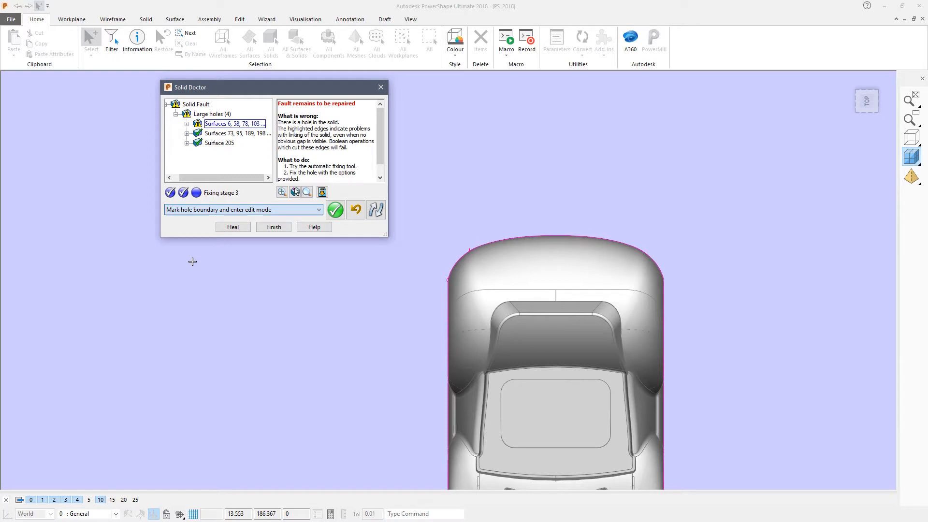
pyautogui.click(337, 209)
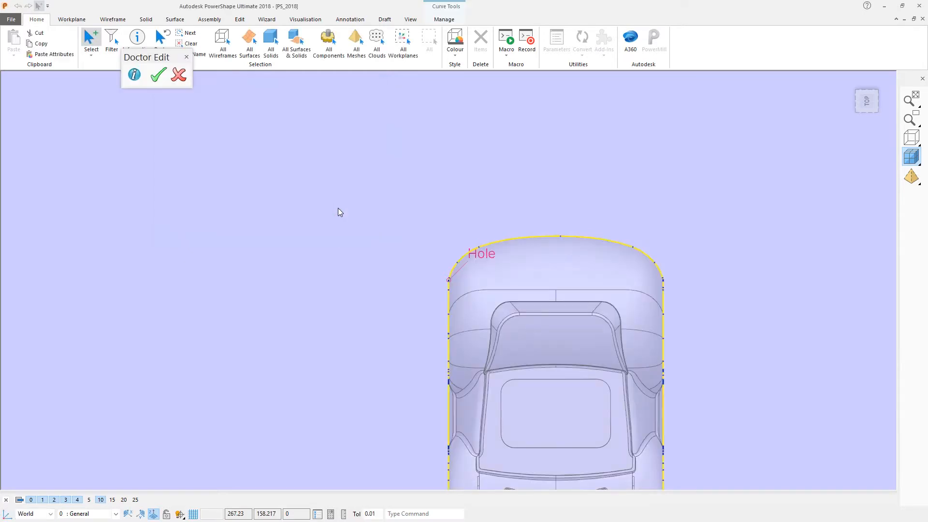
pyautogui.click(159, 75)
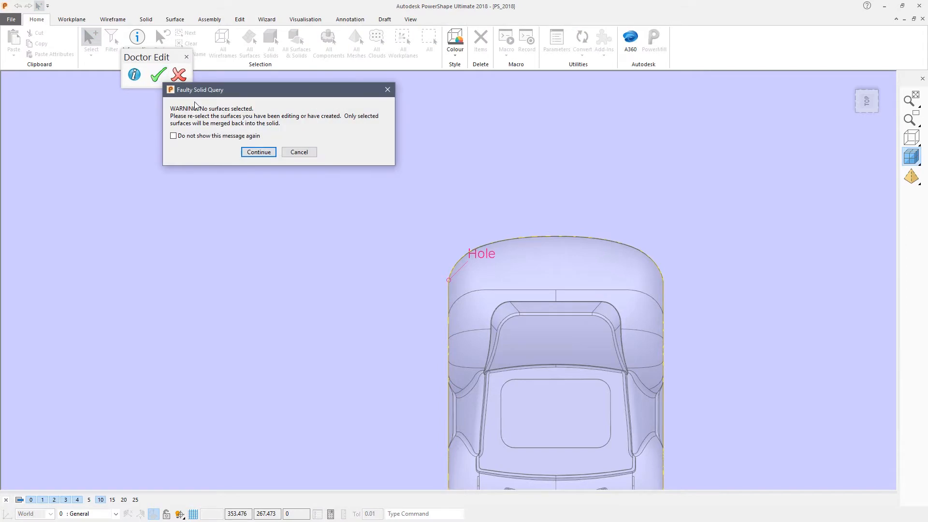
pyautogui.click(259, 152)
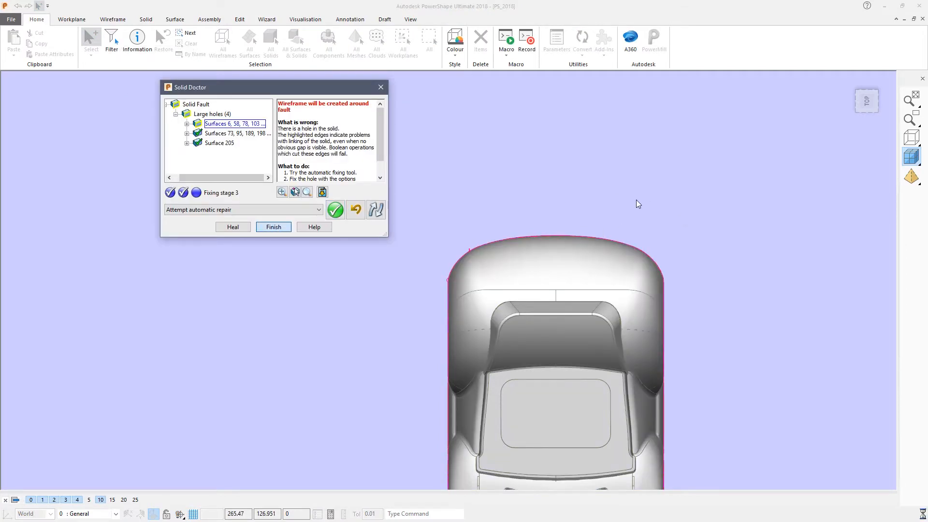
pyautogui.press('Return')
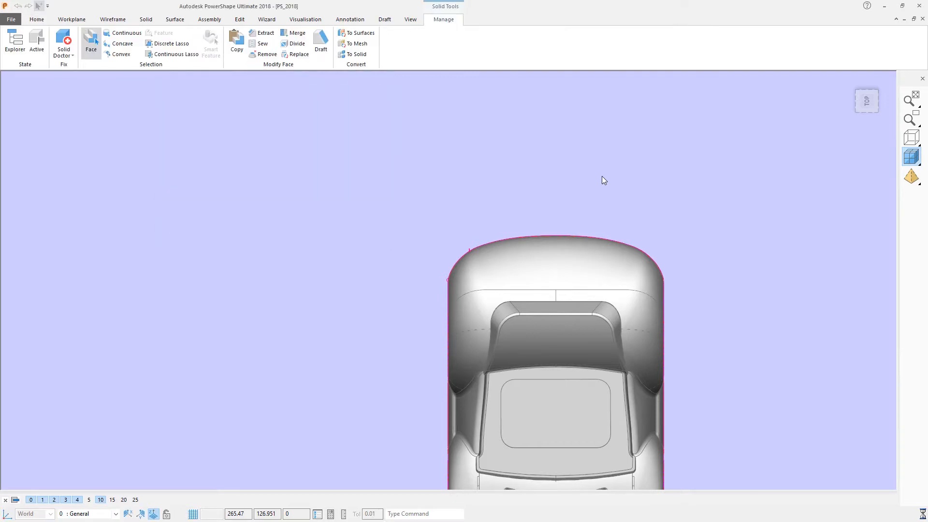
# Apply Merge & Spline to the composite curve along the car body's lower edge and deselect it
pyautogui.moveTo(665, 238)
pyautogui.mouseDown(button='middle')
pyautogui.moveTo(648, 296)
pyautogui.moveTo(662, 239)
pyautogui.mouseUp(button='middle')
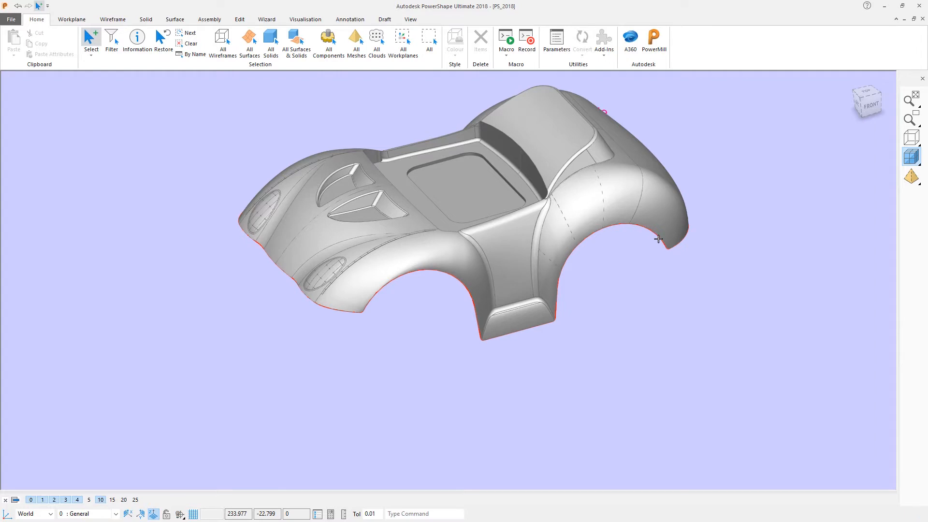
pyautogui.click(663, 238)
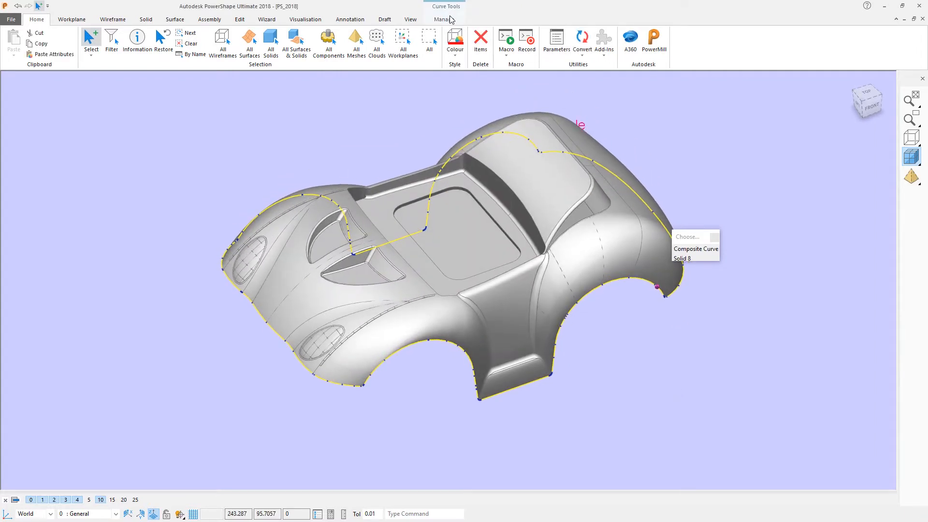
pyautogui.click(435, 21)
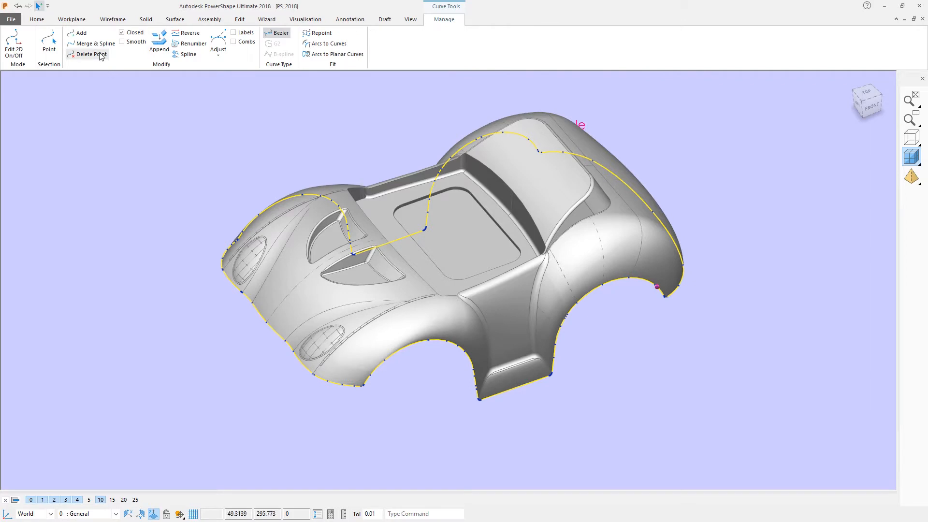
pyautogui.click(80, 46)
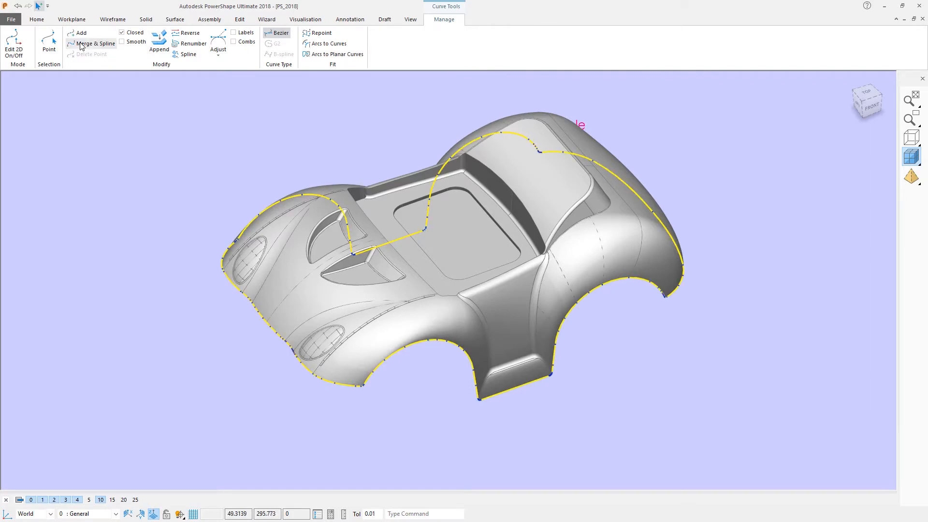
pyautogui.click(224, 151)
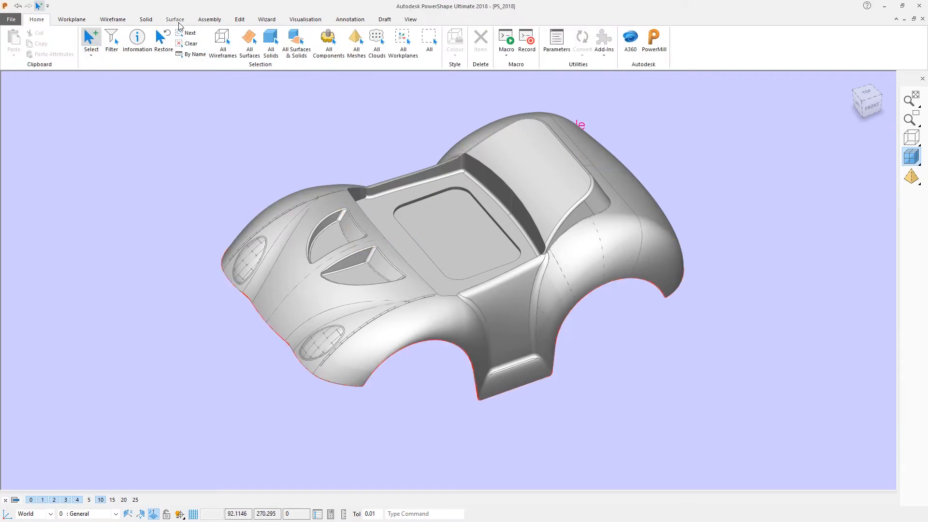
# Start a split surface from the lower edge curve with an offset distance of 100 and preview it radially out
pyautogui.click(176, 20)
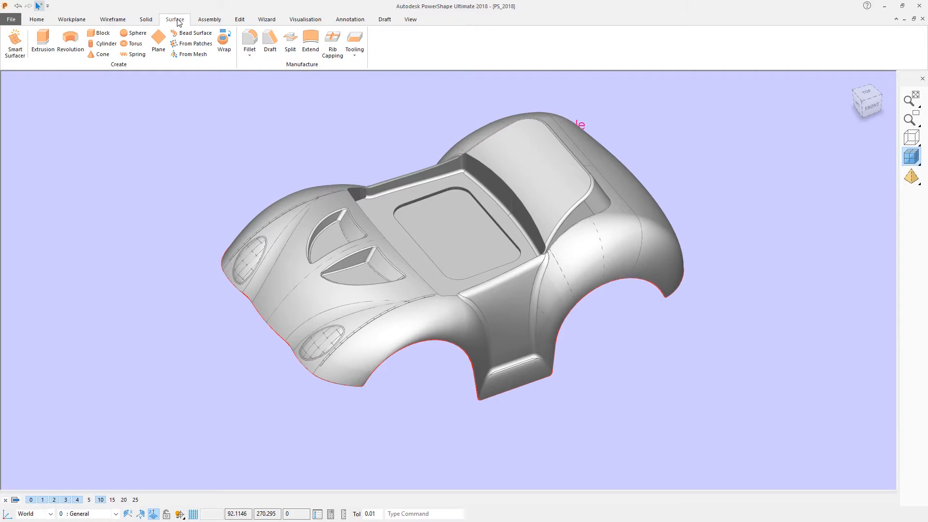
pyautogui.click(653, 273)
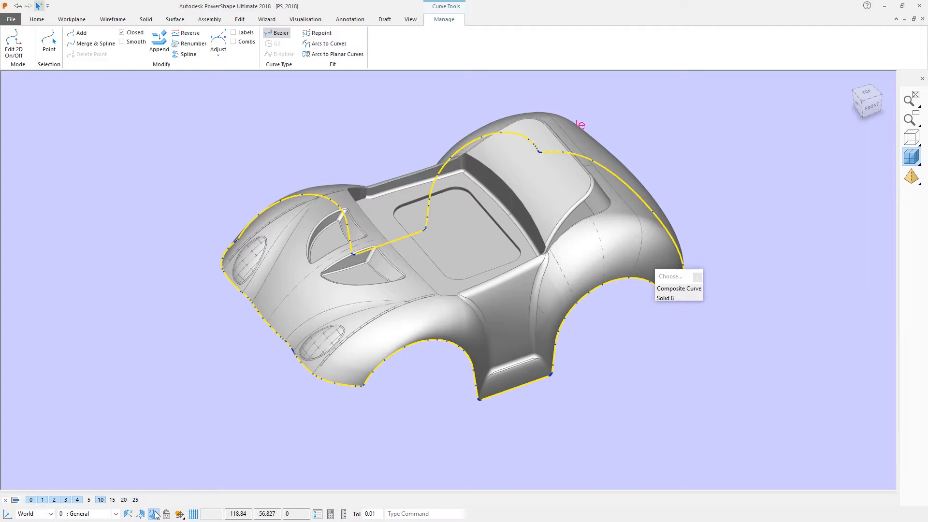
pyautogui.click(176, 19)
pyautogui.click(291, 39)
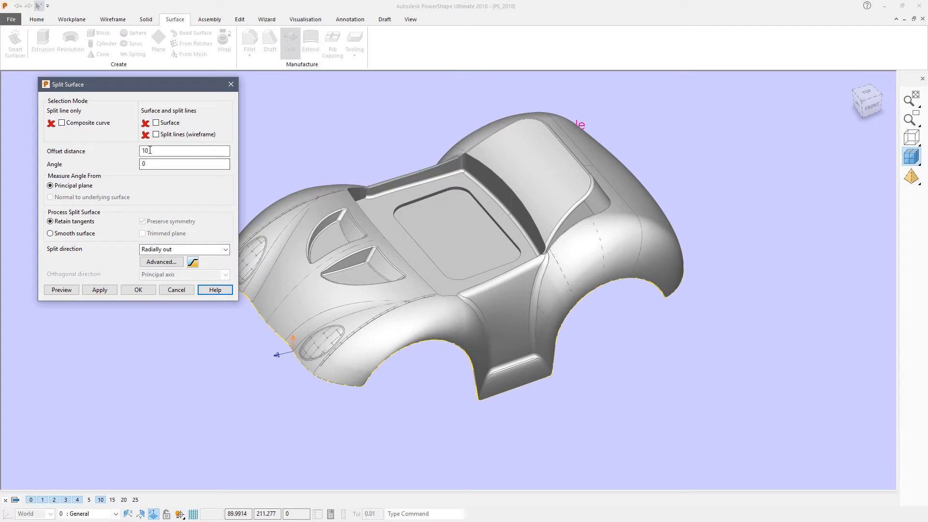
pyautogui.write('0')
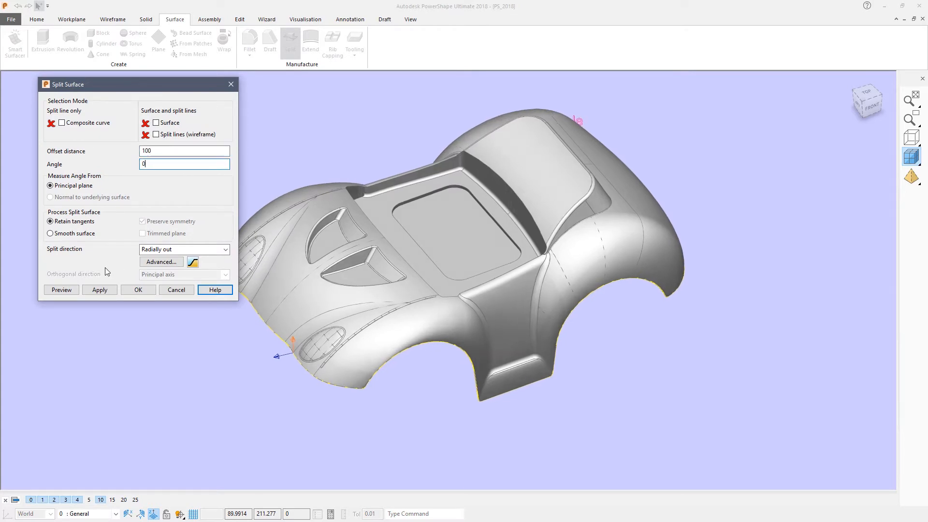
pyautogui.click(62, 289)
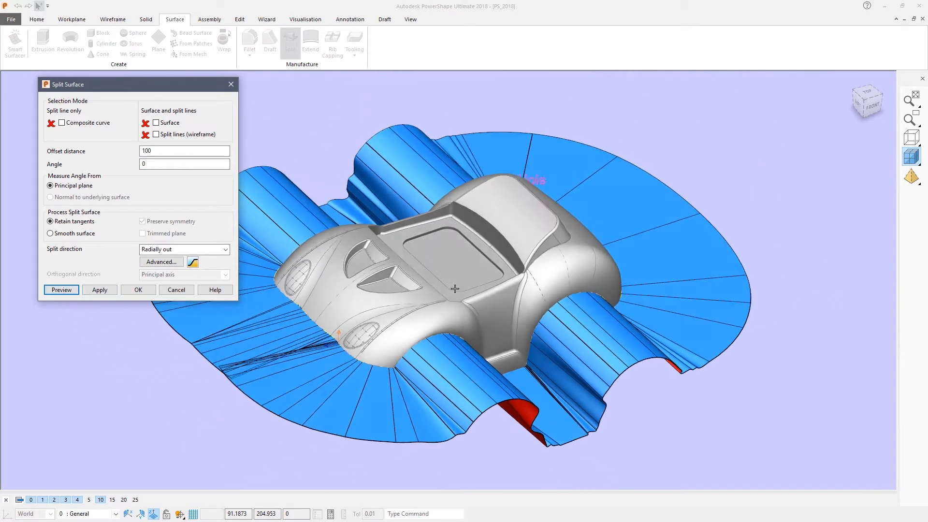
pyautogui.moveTo(497, 355); pyautogui.dragTo(530, 371, button='middle')
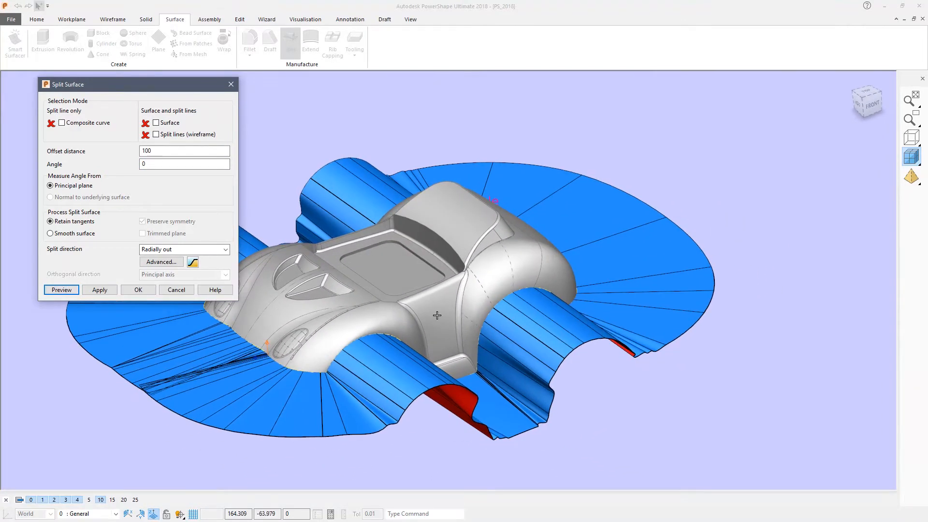
pyautogui.keyDown('shift'); pyautogui.moveTo(437, 314); pyautogui.dragTo(426, 288, button='middle'); pyautogui.keyUp('shift')
# Set the split direction to Align to axes and preview the split surface around the car body
pyautogui.click(180, 250)
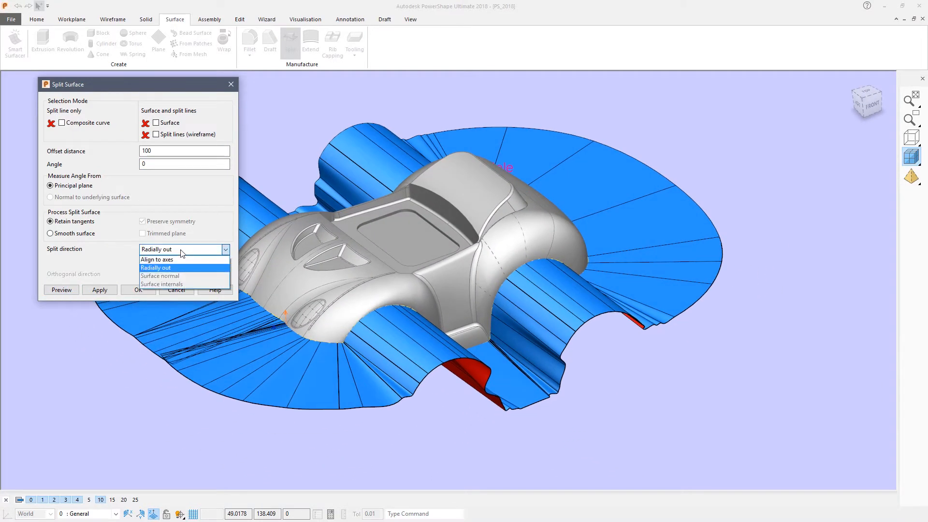
pyautogui.click(153, 260)
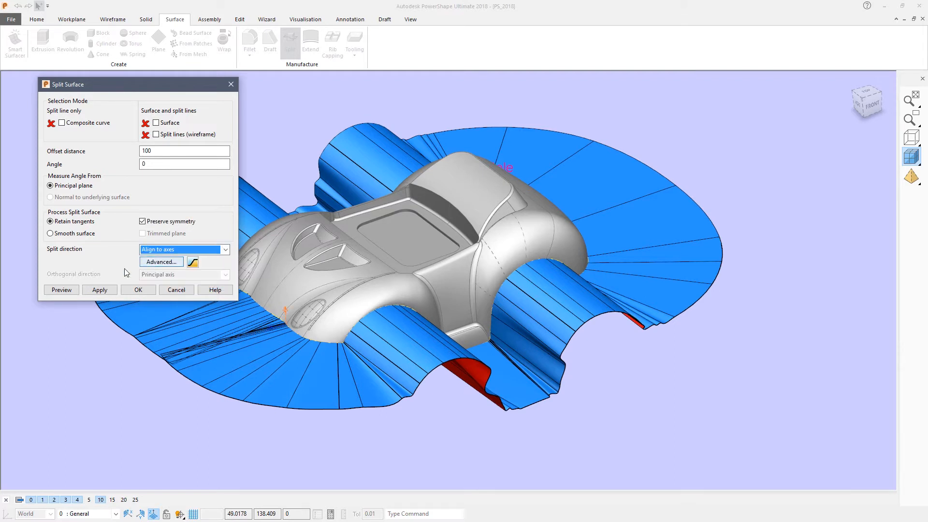
pyautogui.click(62, 290)
pyautogui.moveTo(594, 160); pyautogui.dragTo(628, 133, button='middle')
pyautogui.scroll(-2, 619, 141)
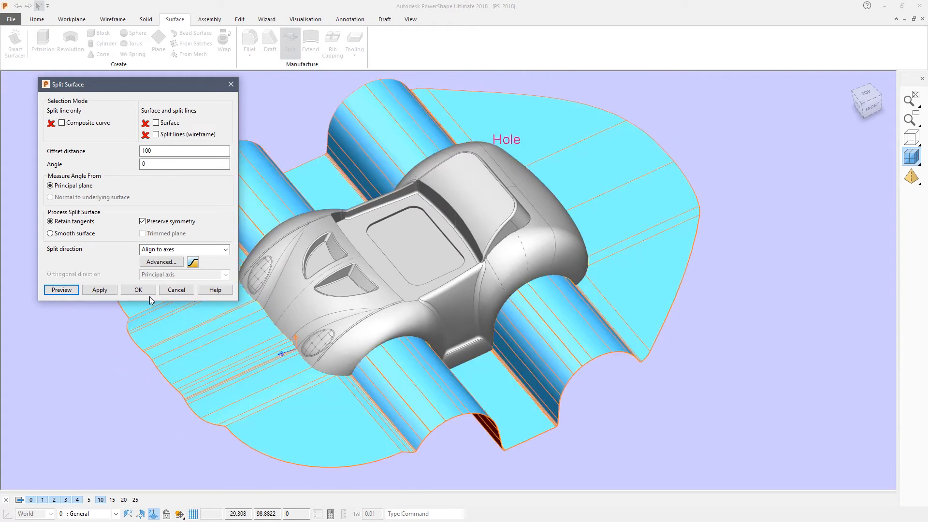
# Create the previewed split surface around the car body and sew it to the body's skin solid
pyautogui.click(139, 290)
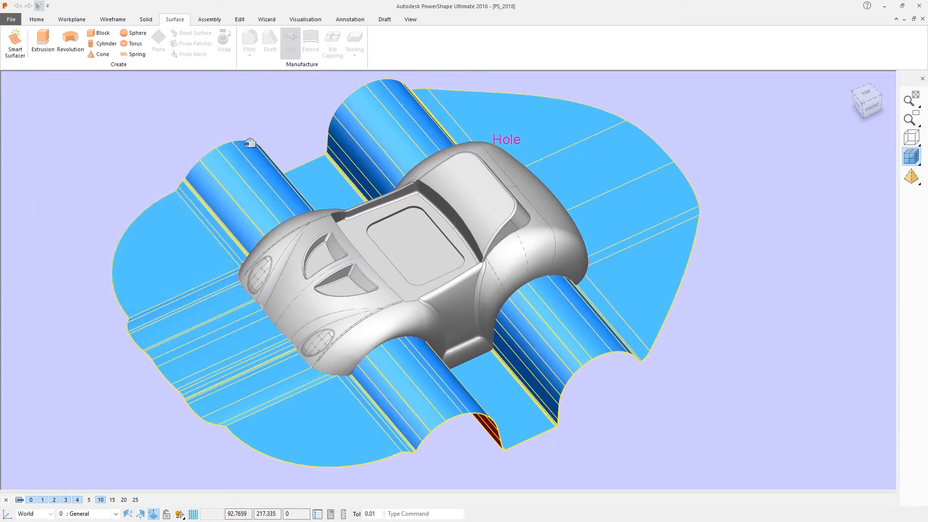
pyautogui.moveTo(236, 89); pyautogui.dragTo(251, 97, button='middle')
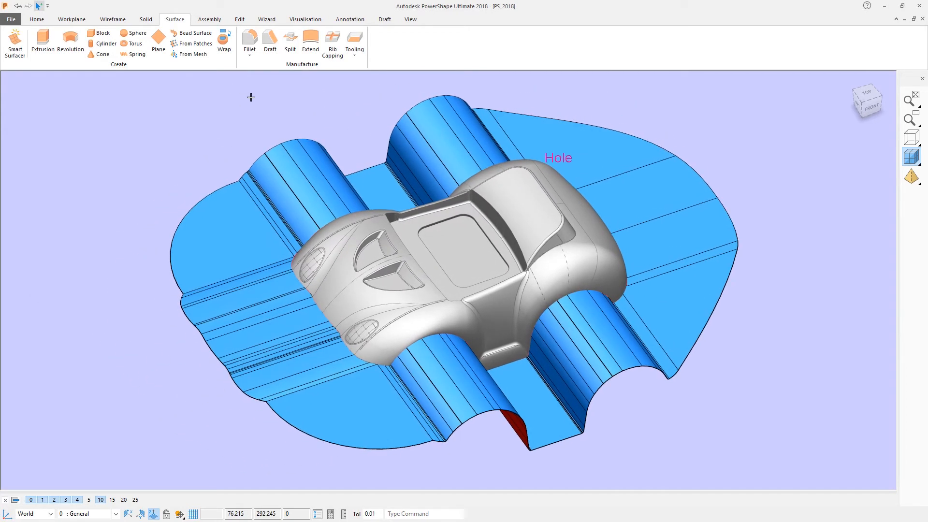
pyautogui.click(462, 238)
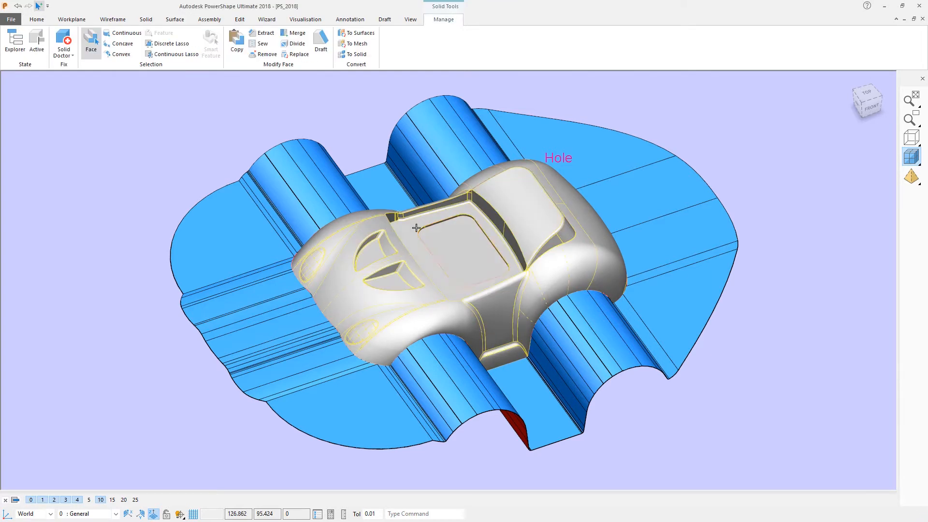
pyautogui.click(260, 45)
pyautogui.click(311, 174)
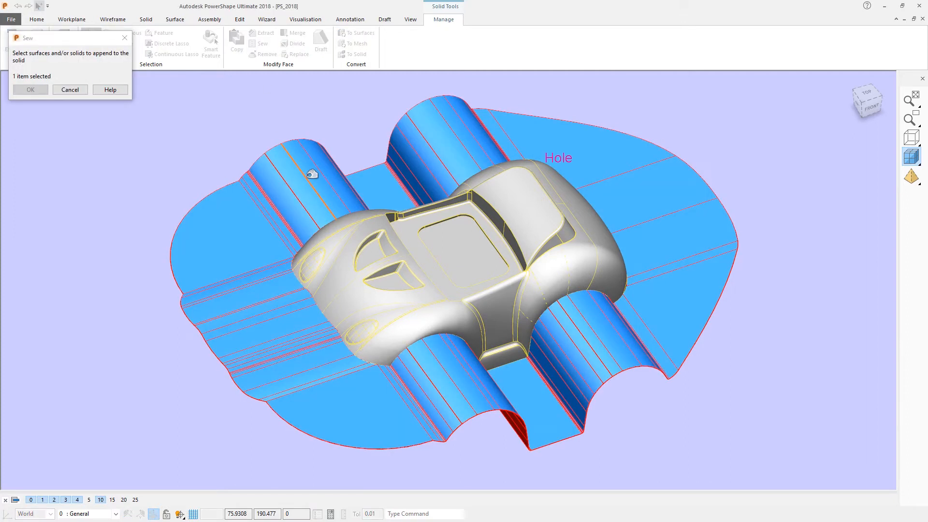
pyautogui.click(29, 92)
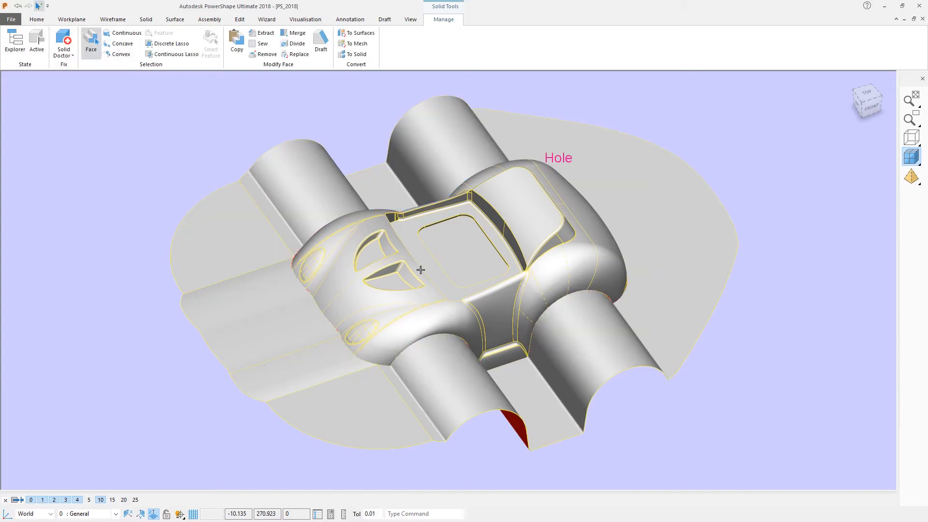
pyautogui.moveTo(502, 312); pyautogui.dragTo(449, 293, button='middle')
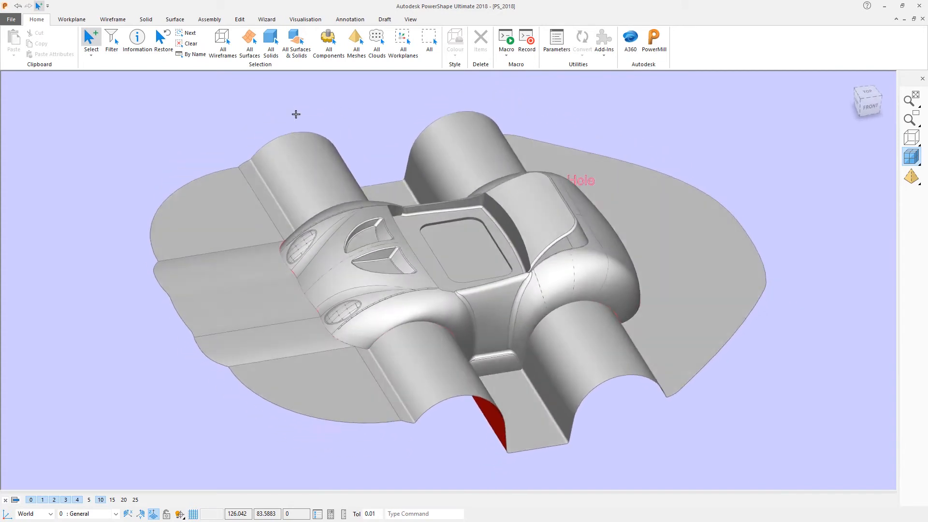
# Place a solid block on the car body and stretch it vertically through the body
pyautogui.click(150, 22)
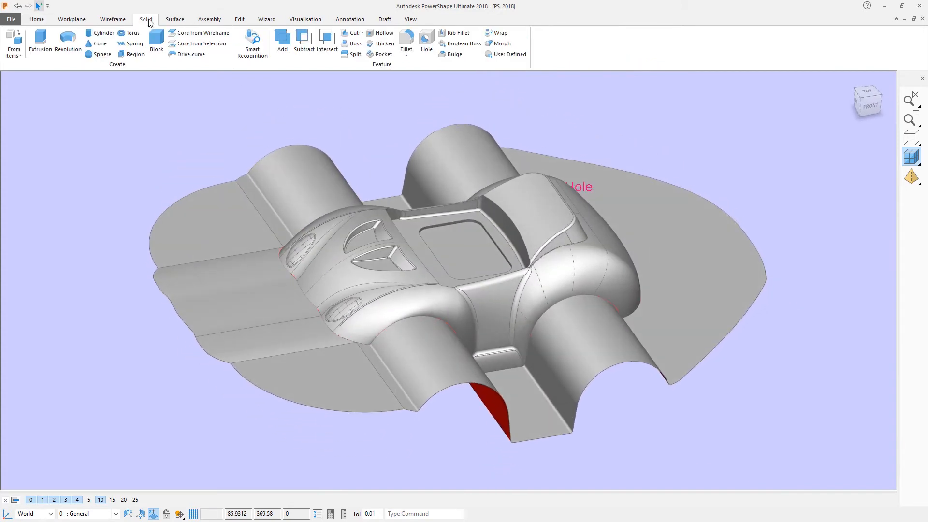
pyautogui.click(156, 41)
pyautogui.moveTo(508, 321); pyautogui.dragTo(451, 263, button='middle')
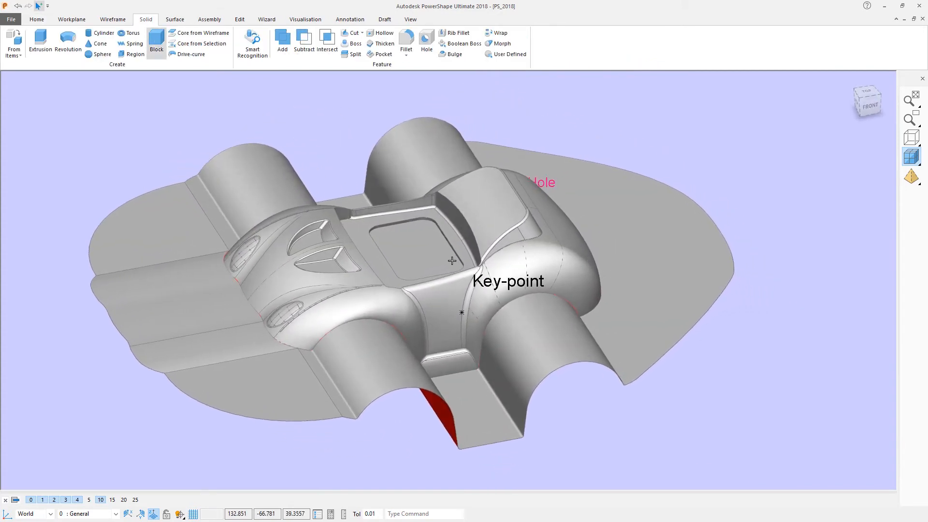
pyautogui.click(417, 250)
pyautogui.moveTo(430, 309); pyautogui.dragTo(424, 217, button='middle')
pyautogui.moveTo(419, 231); pyautogui.dragTo(432, 381)
pyautogui.moveTo(420, 240); pyautogui.dragTo(414, 179)
pyautogui.scroll(-2, 500, 197)
pyautogui.moveTo(500, 196); pyautogui.dragTo(490, 285, button='middle')
pyautogui.scroll(3, 448, 234)
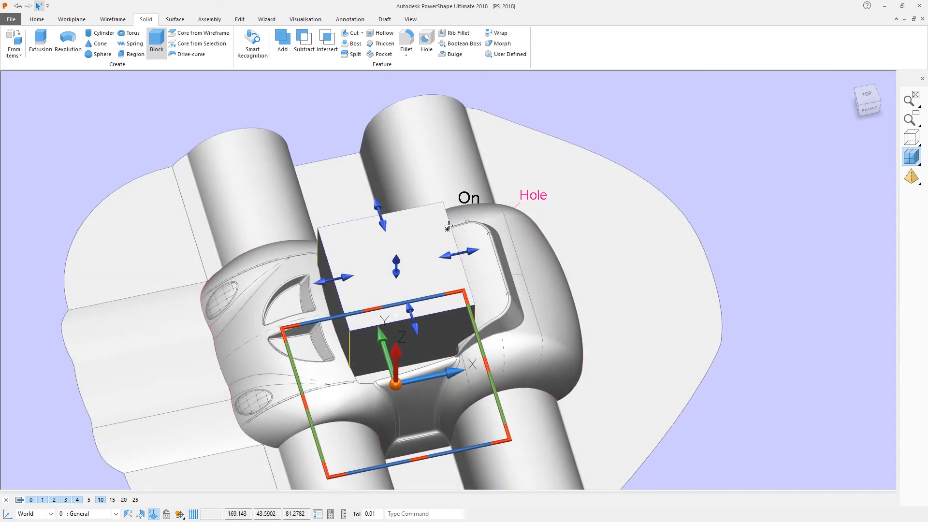
# Extend the block's sides to enclose the whole car body while keeping them inside the split surface's outer edge
pyautogui.moveTo(448, 227); pyautogui.dragTo(633, 221)
pyautogui.moveTo(612, 272); pyautogui.dragTo(661, 436)
pyautogui.scroll(-3, 823, 267)
pyautogui.moveTo(823, 268); pyautogui.dragTo(771, 247, button='middle')
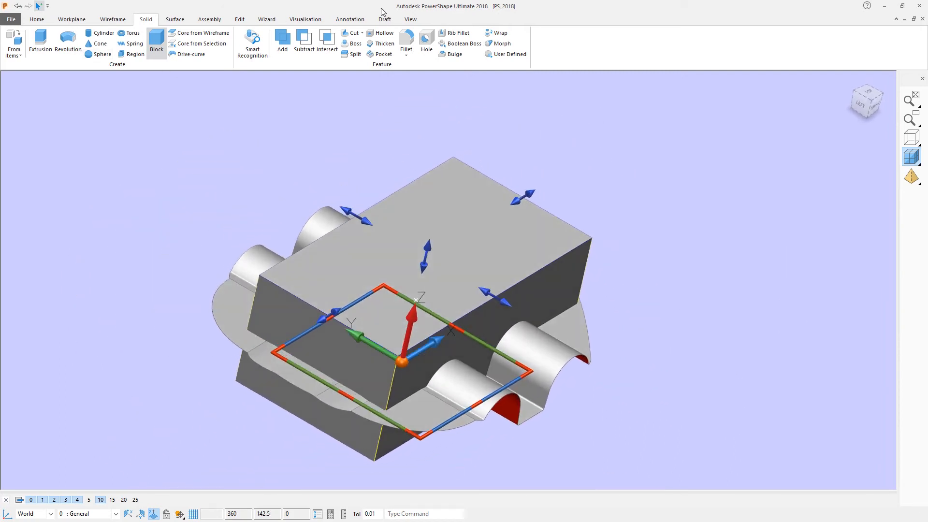
pyautogui.moveTo(520, 107); pyautogui.dragTo(506, 109, button='middle')
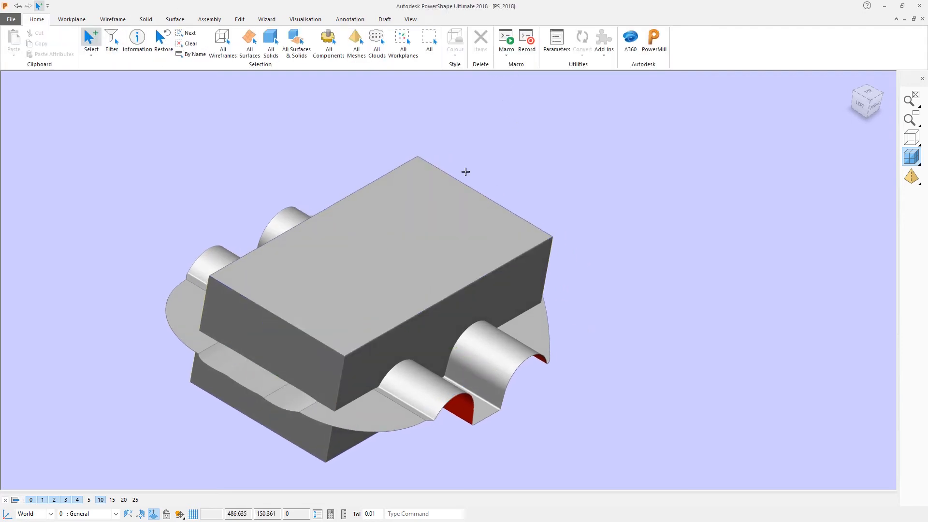
# Subtract the sewn body and split surface solid from the block to form the cavity half
pyautogui.click(37, 43)
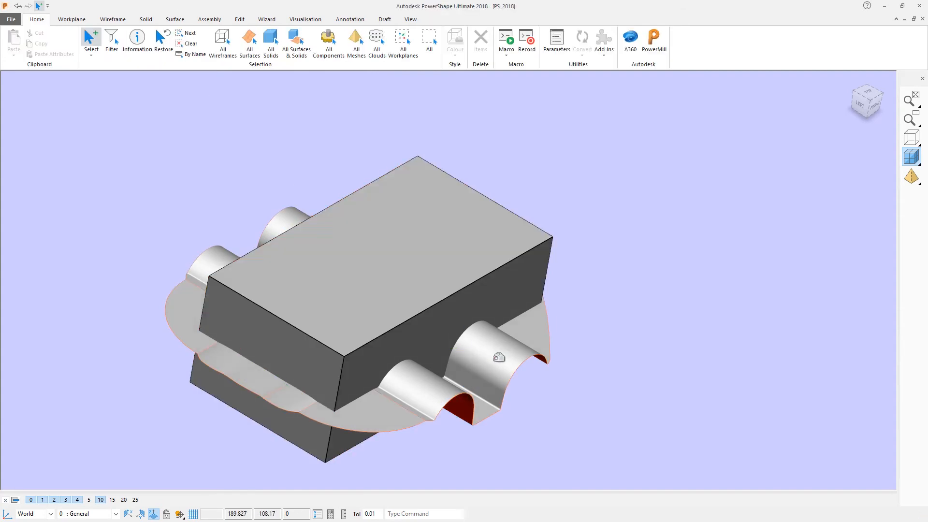
pyautogui.moveTo(567, 210); pyautogui.dragTo(167, 28, button='middle')
pyautogui.click(146, 19)
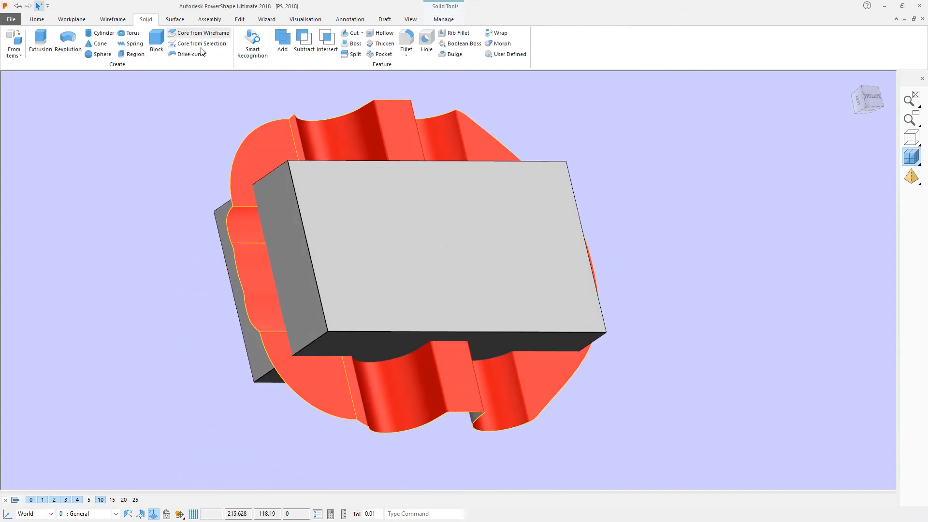
pyautogui.click(306, 39)
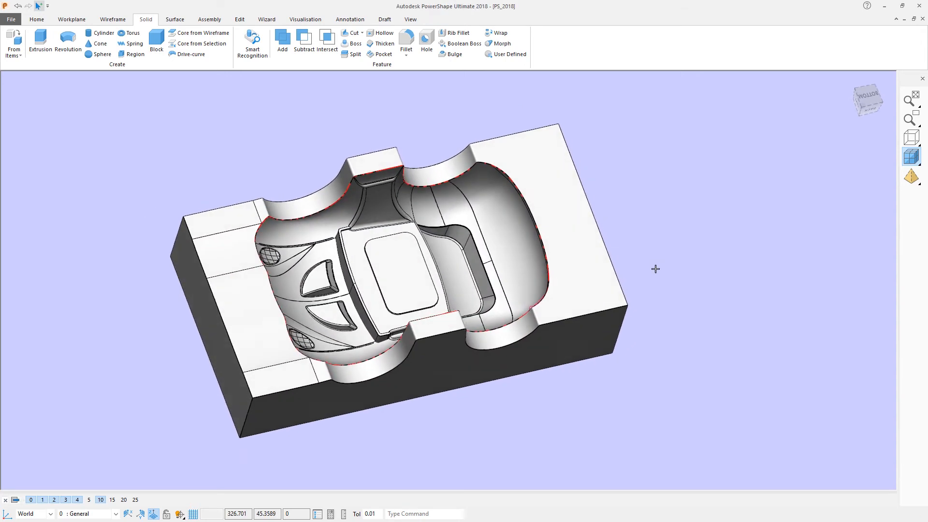
# Send the finished cavity block to PowerMill
pyautogui.click(523, 146)
pyautogui.click(37, 20)
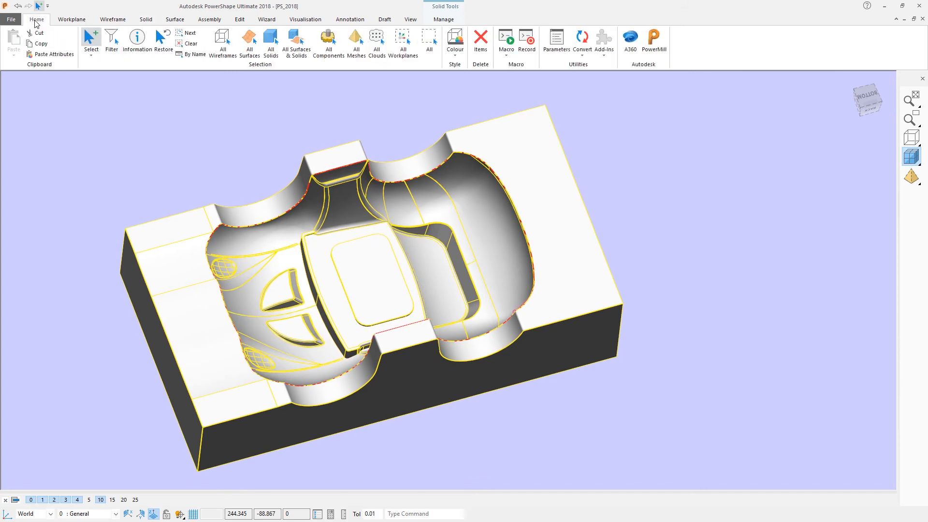
pyautogui.click(654, 38)
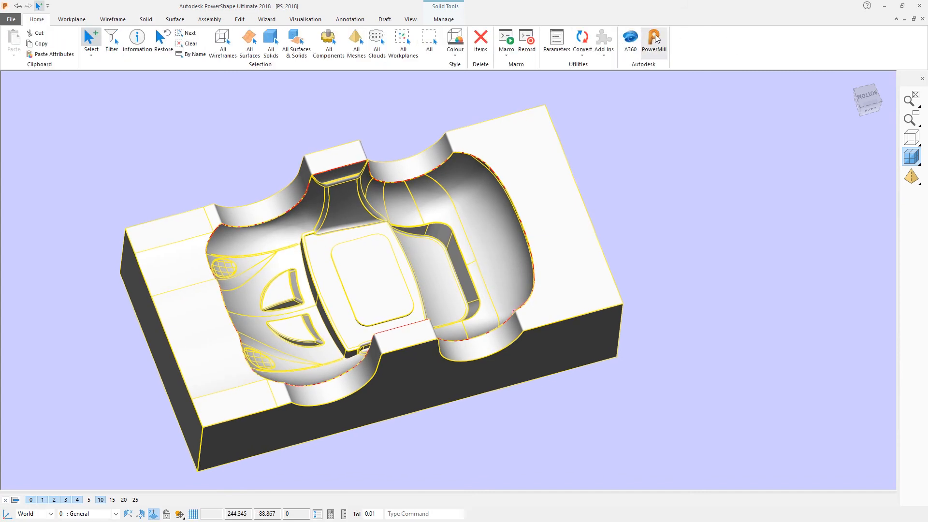